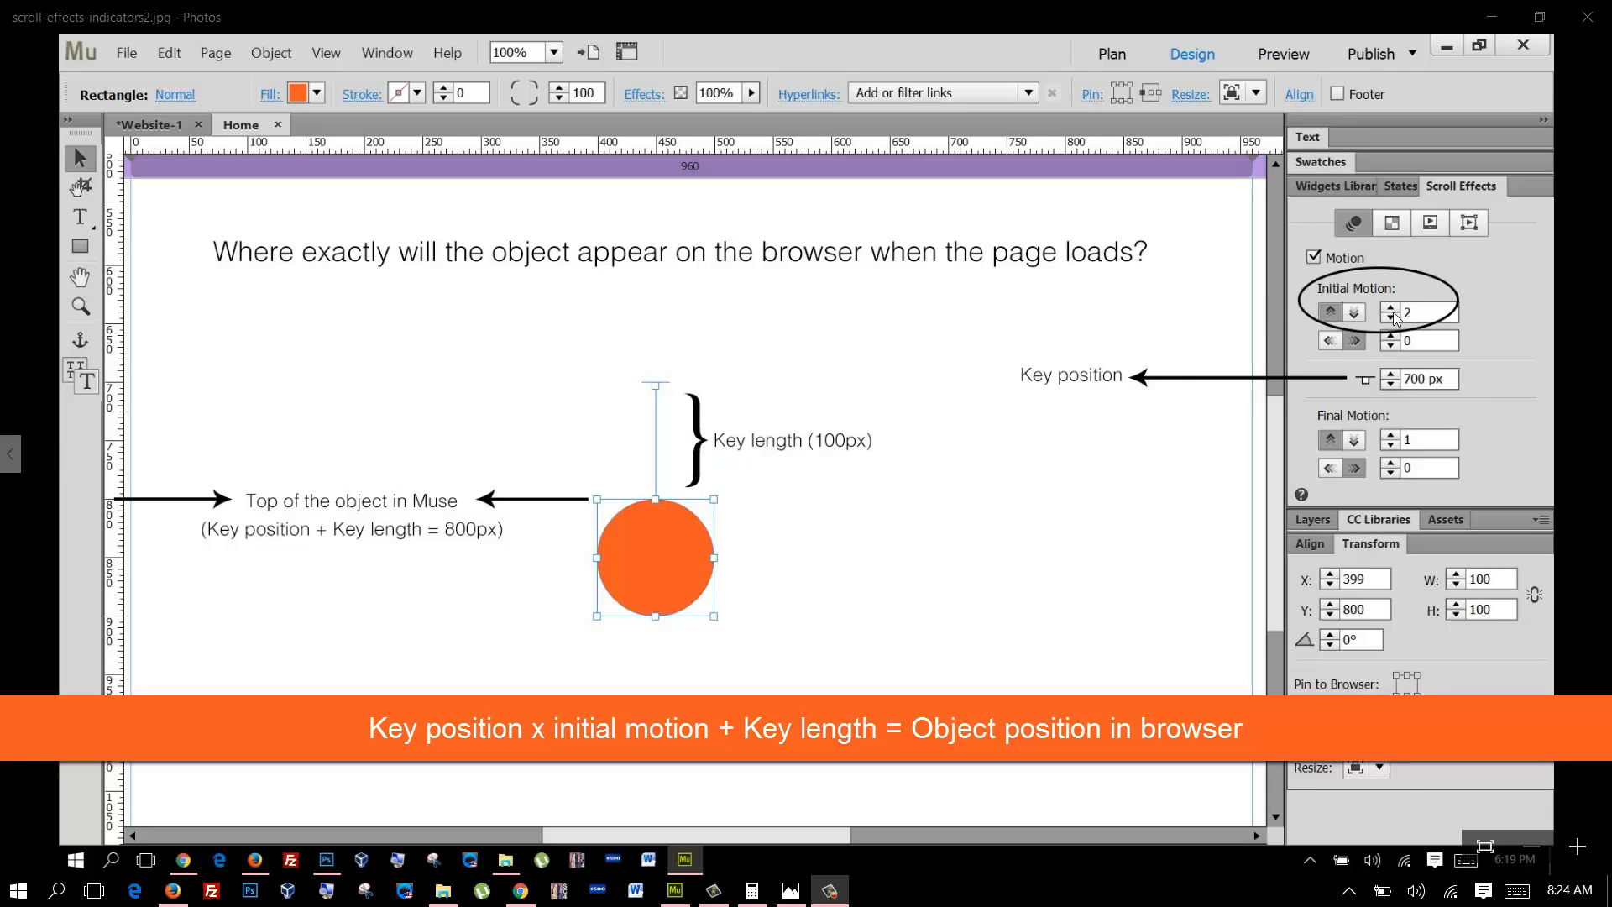
- Switch to Adobe Muse and reposition the orange square to about X 430, Y 234, with its motion key at about 134 px
click(8, 462)
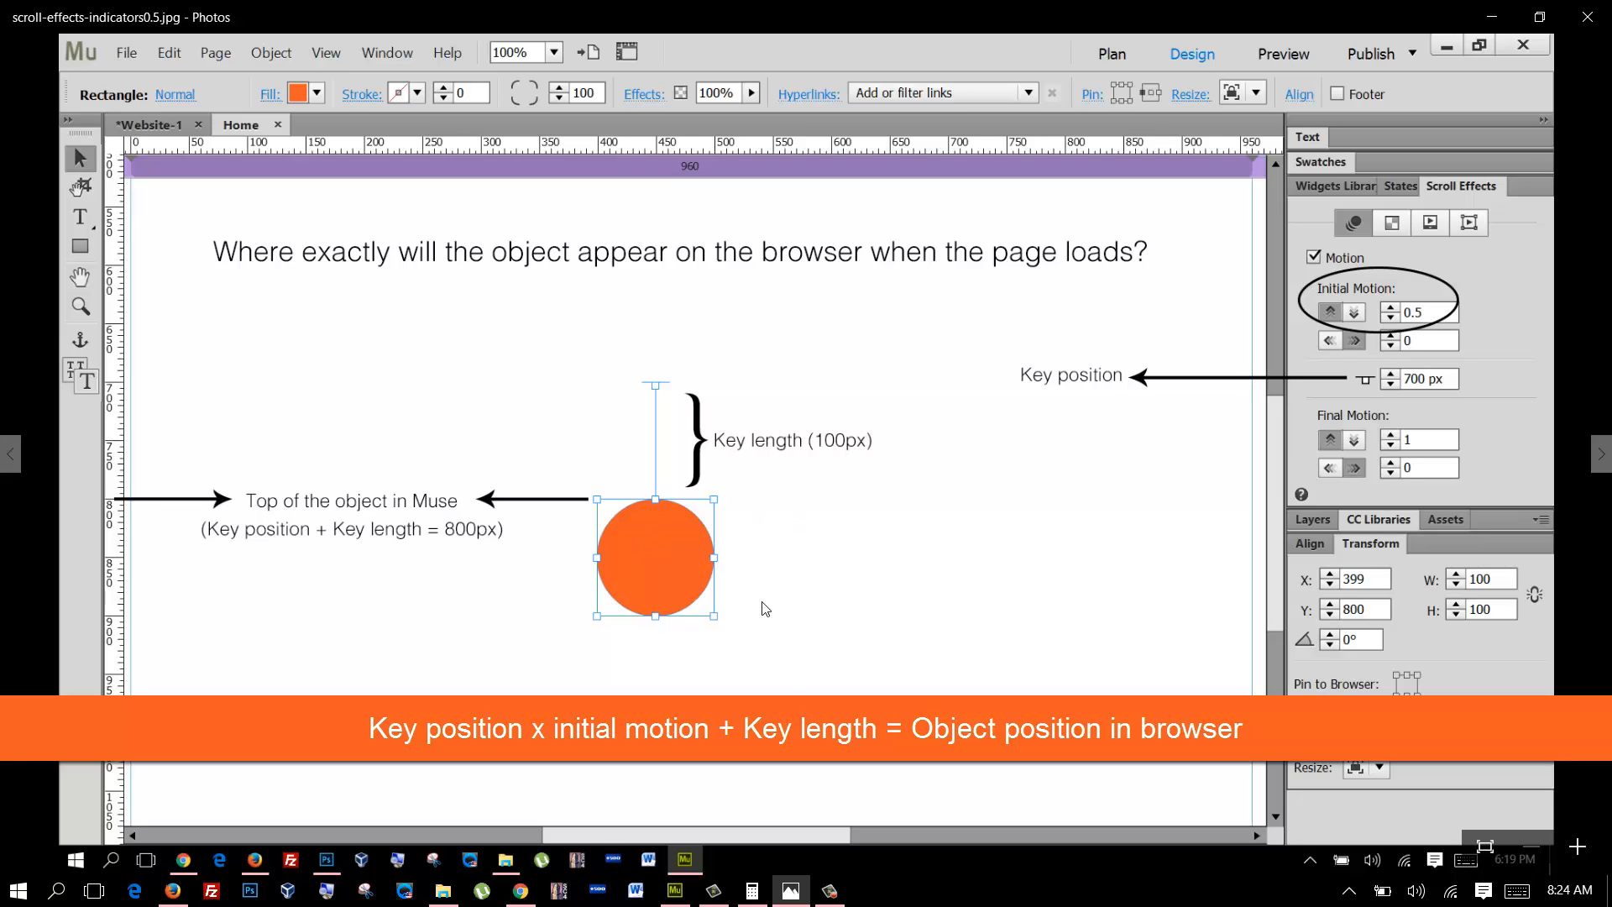
click(675, 890)
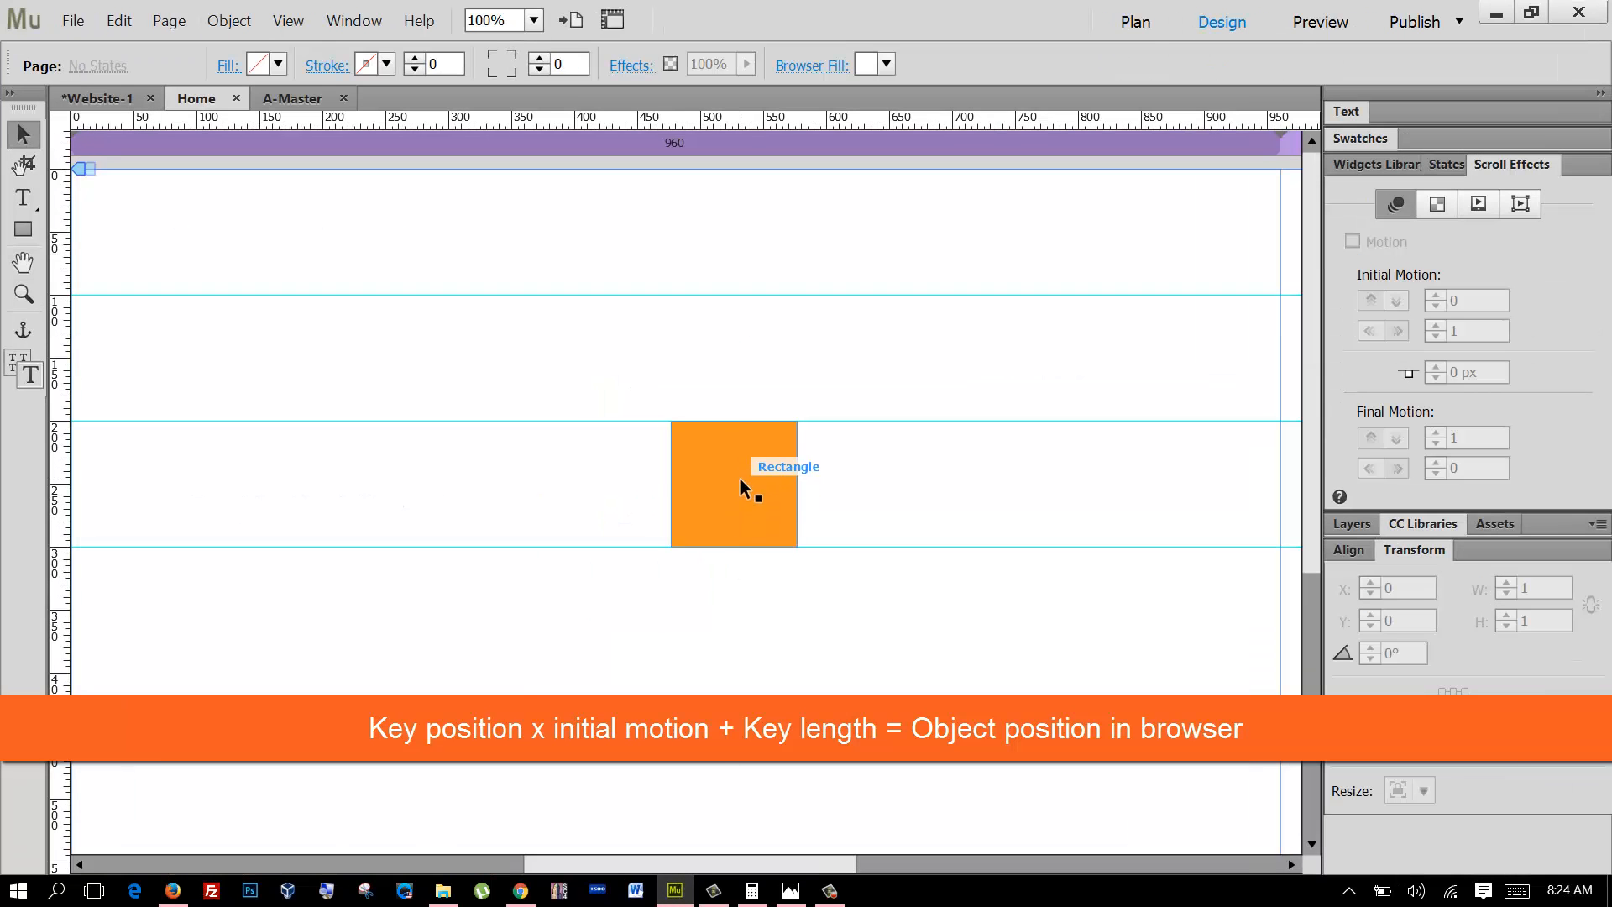
click(757, 482)
drag(758, 484, 701, 529)
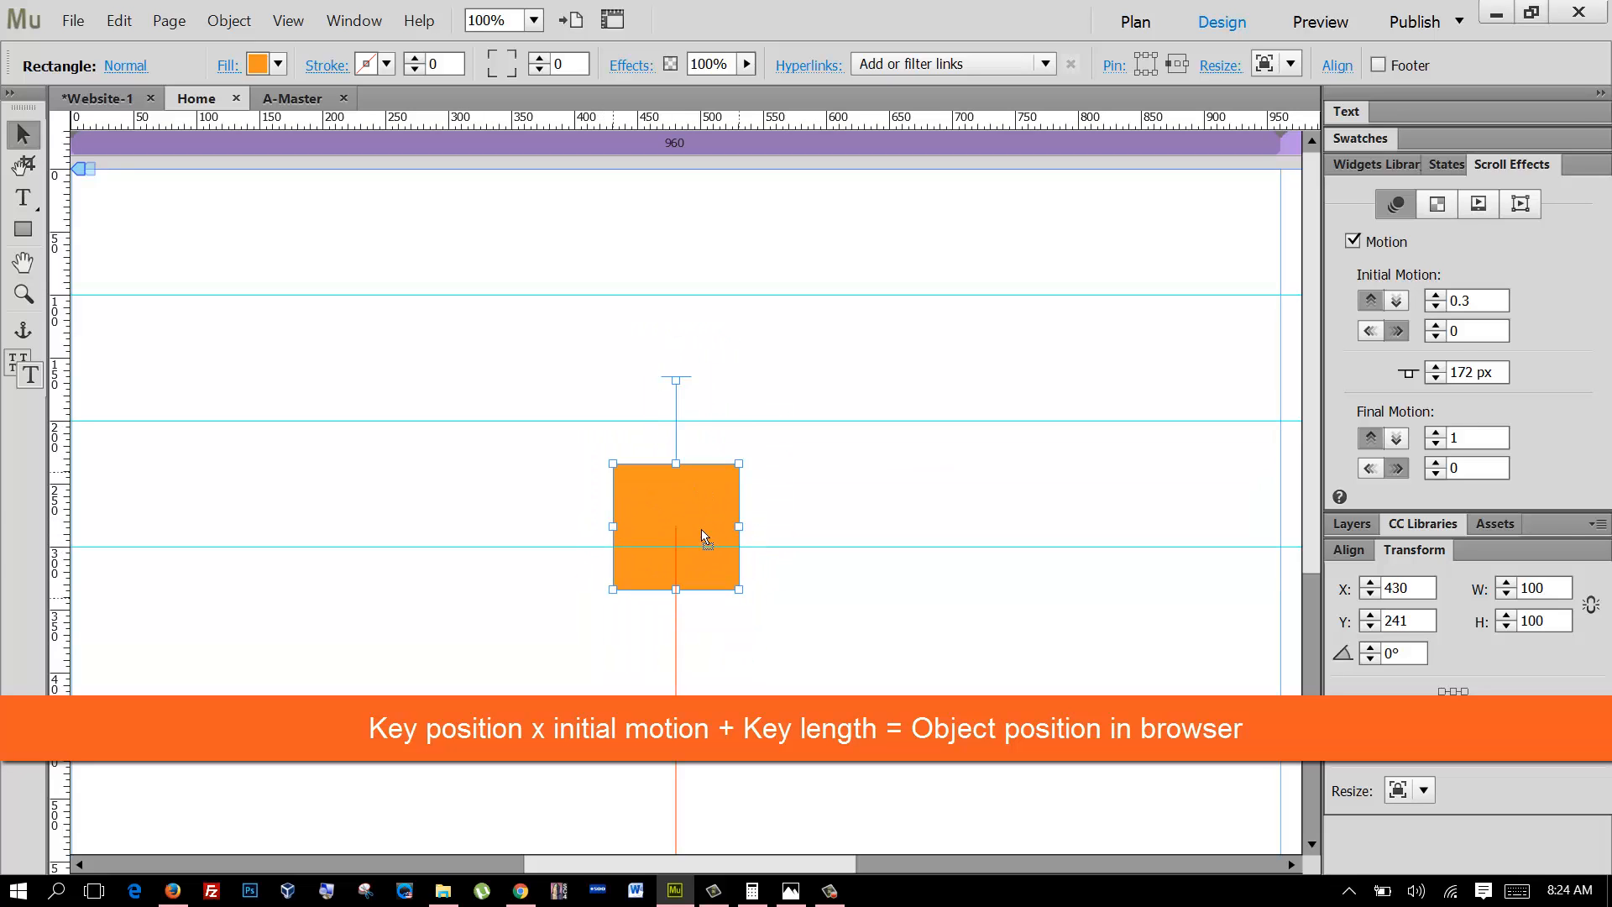
click(682, 402)
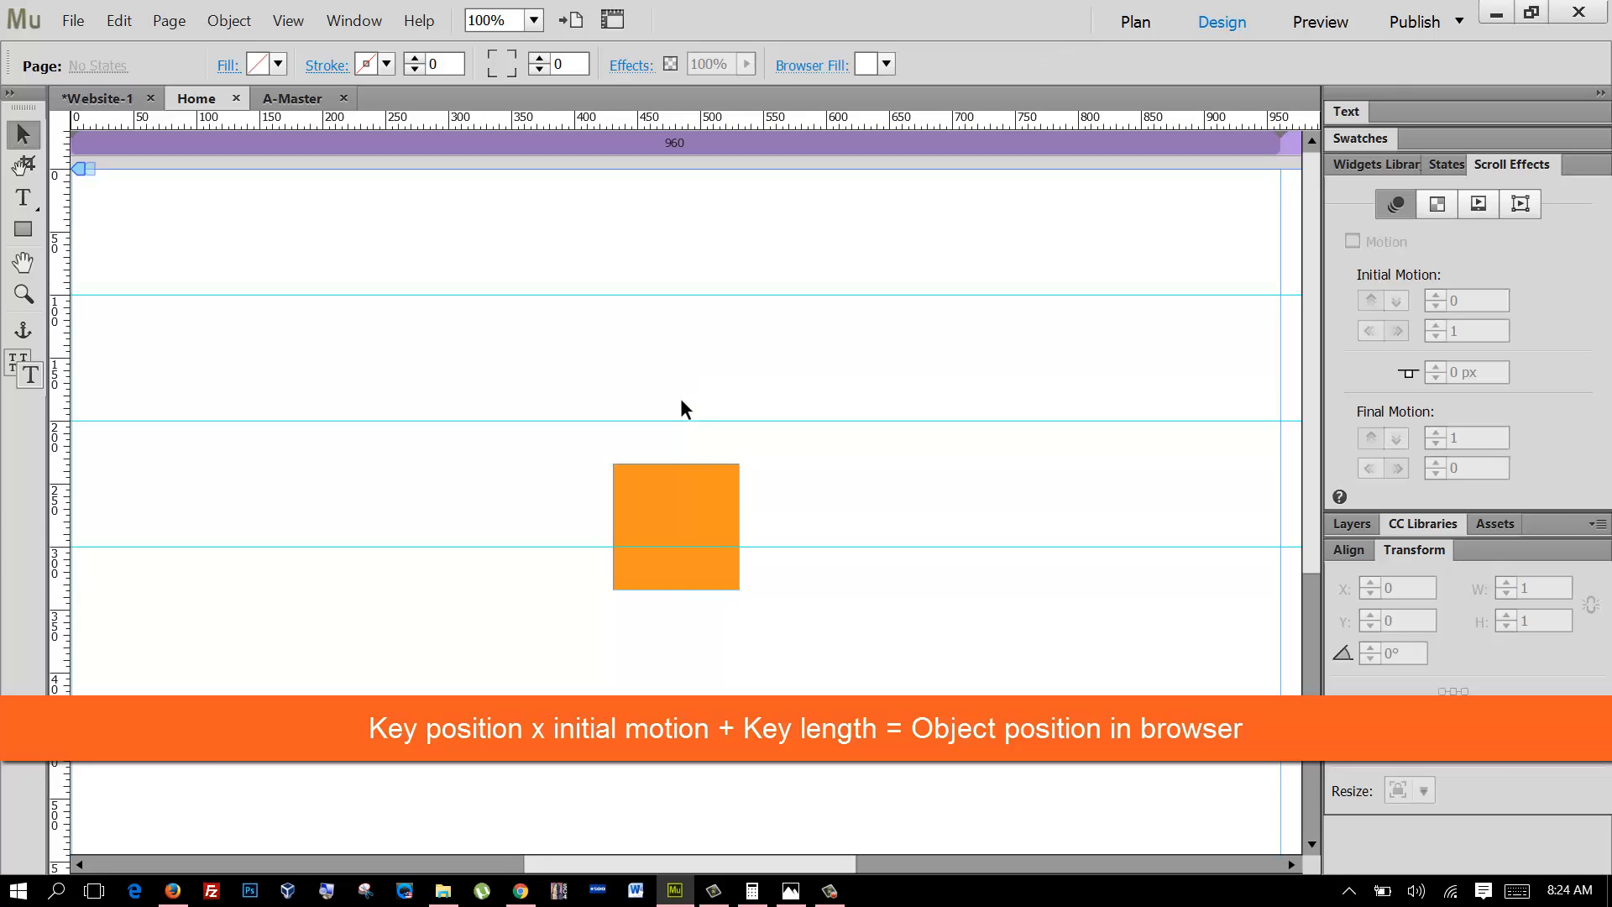
click(691, 468)
drag(676, 380, 683, 342)
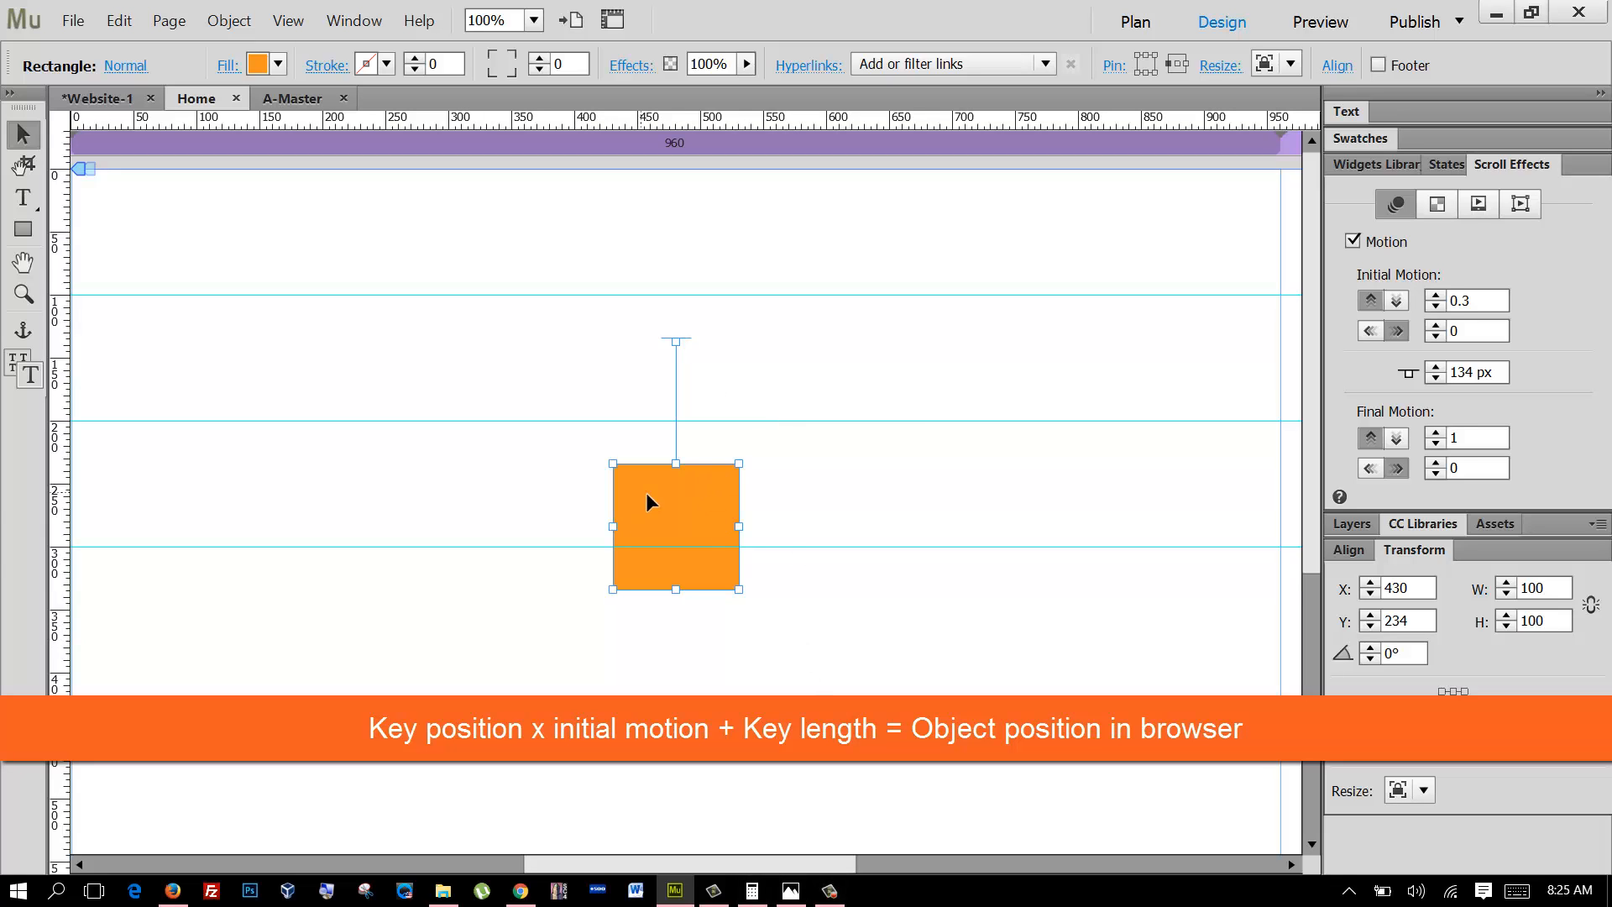
- Calculate the key length in Calculator by copying in the square's Y value of 234 and subtracting the key position of 134
click(752, 890)
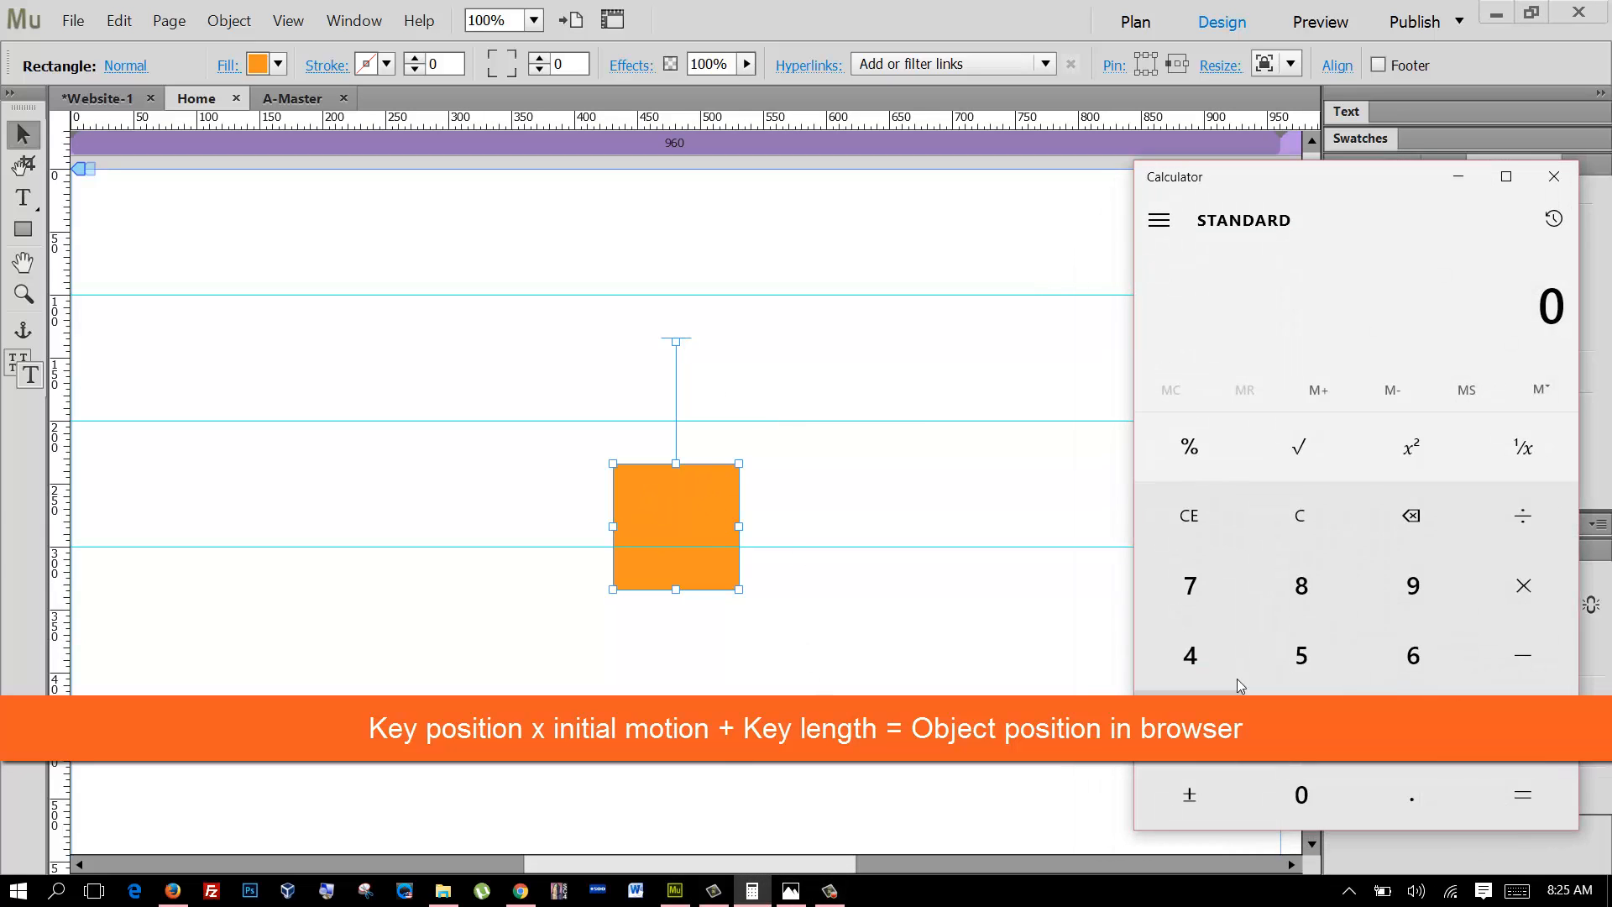
drag(1325, 167, 1029, 150)
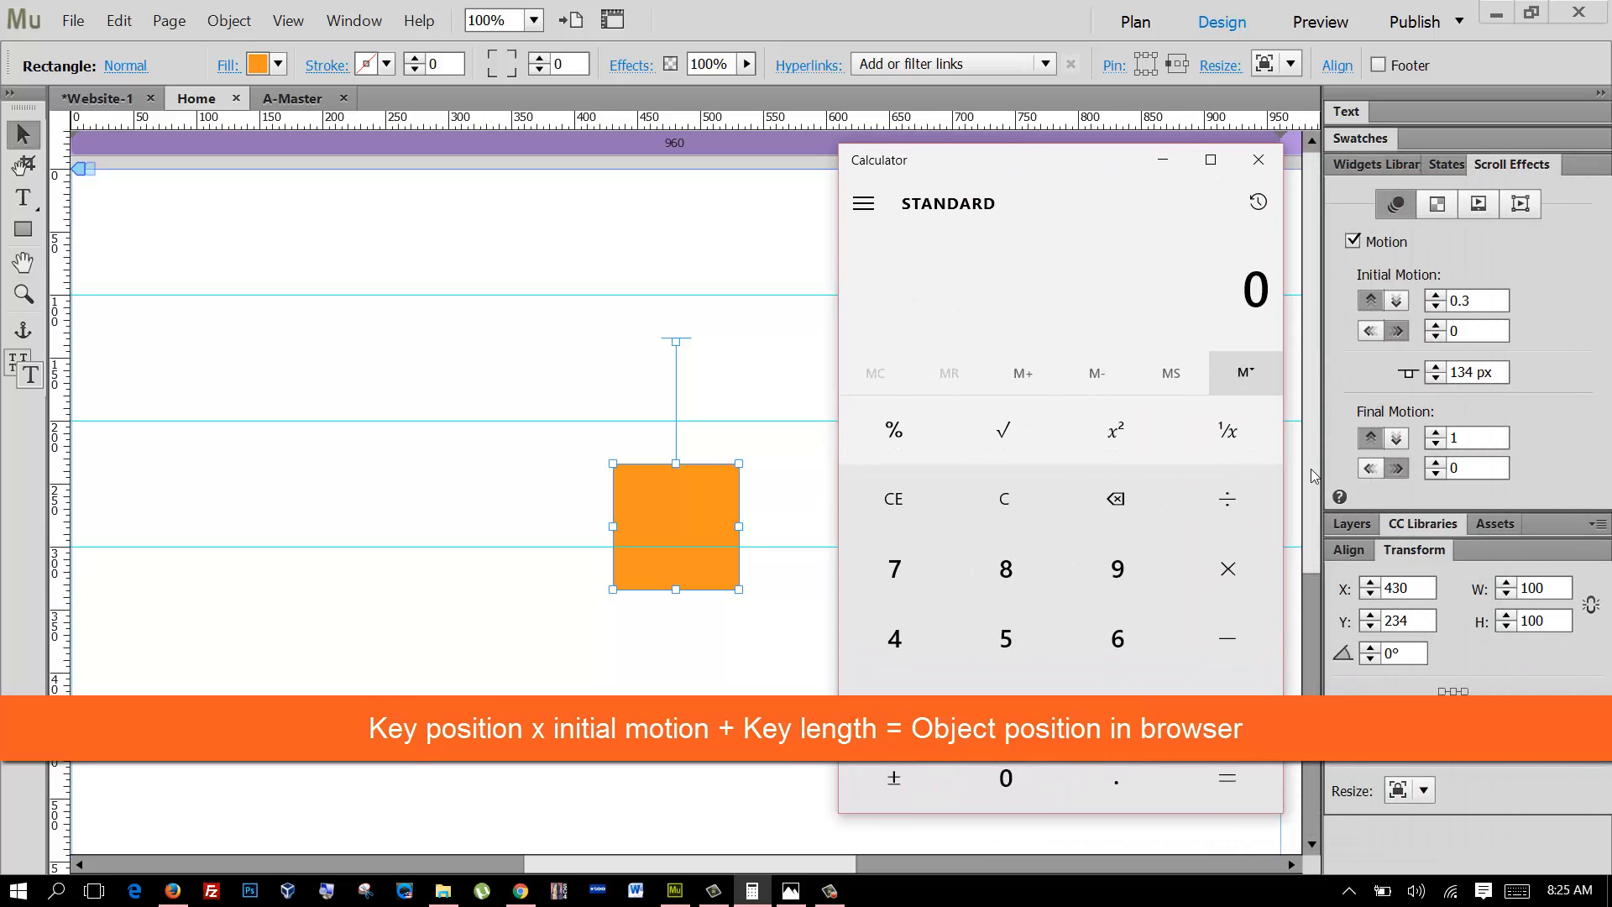
click(1408, 620)
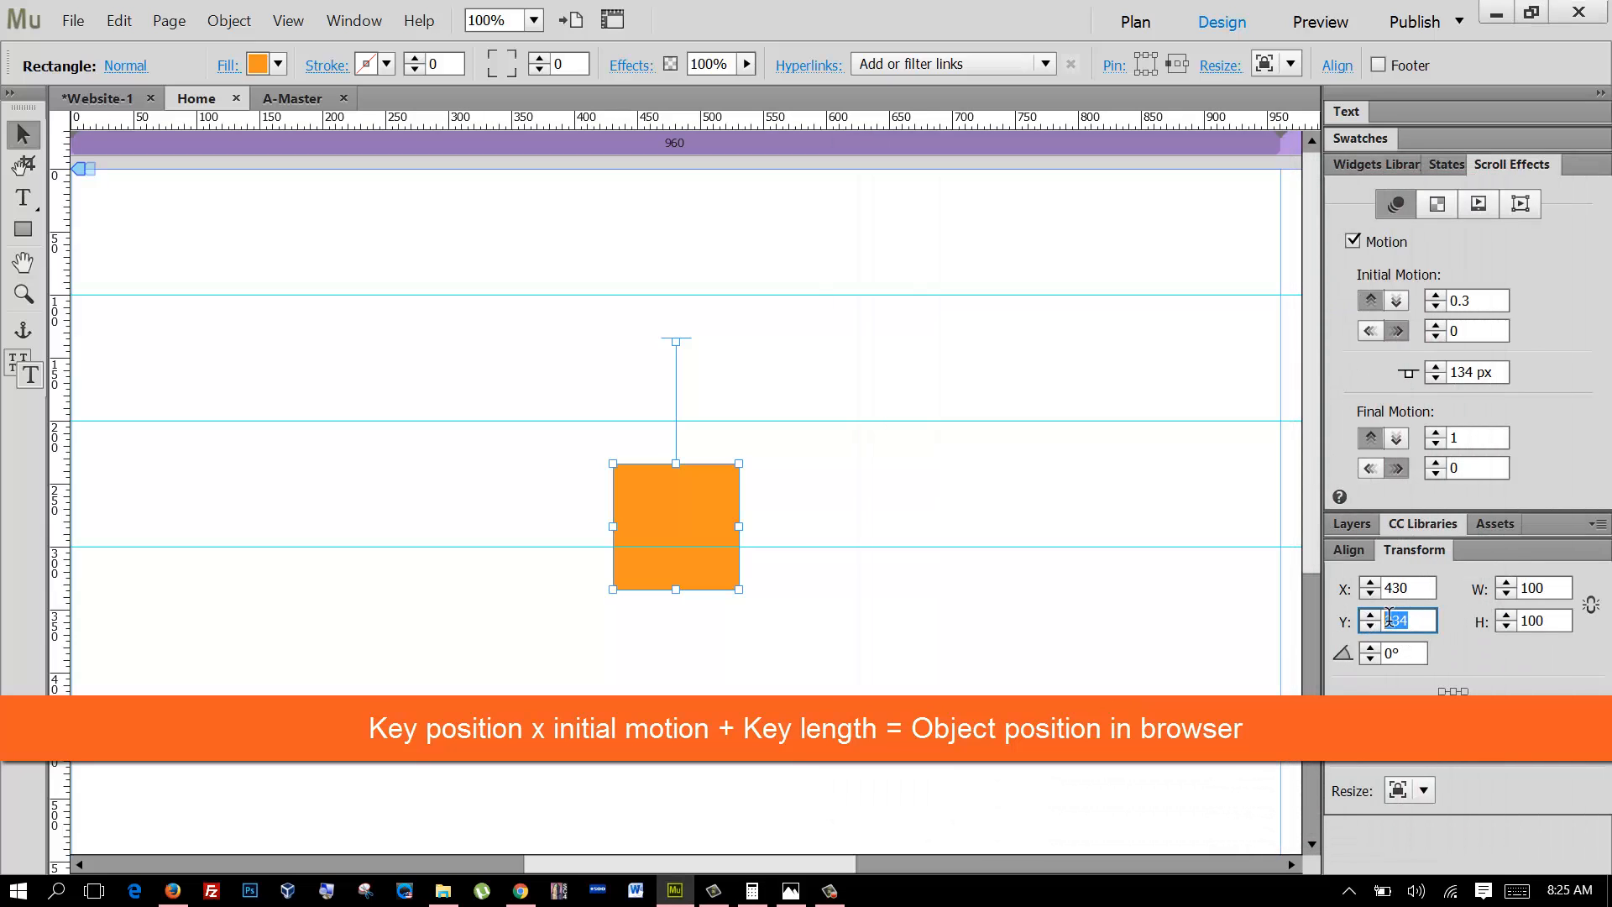
right_click(1408, 621)
click(1427, 679)
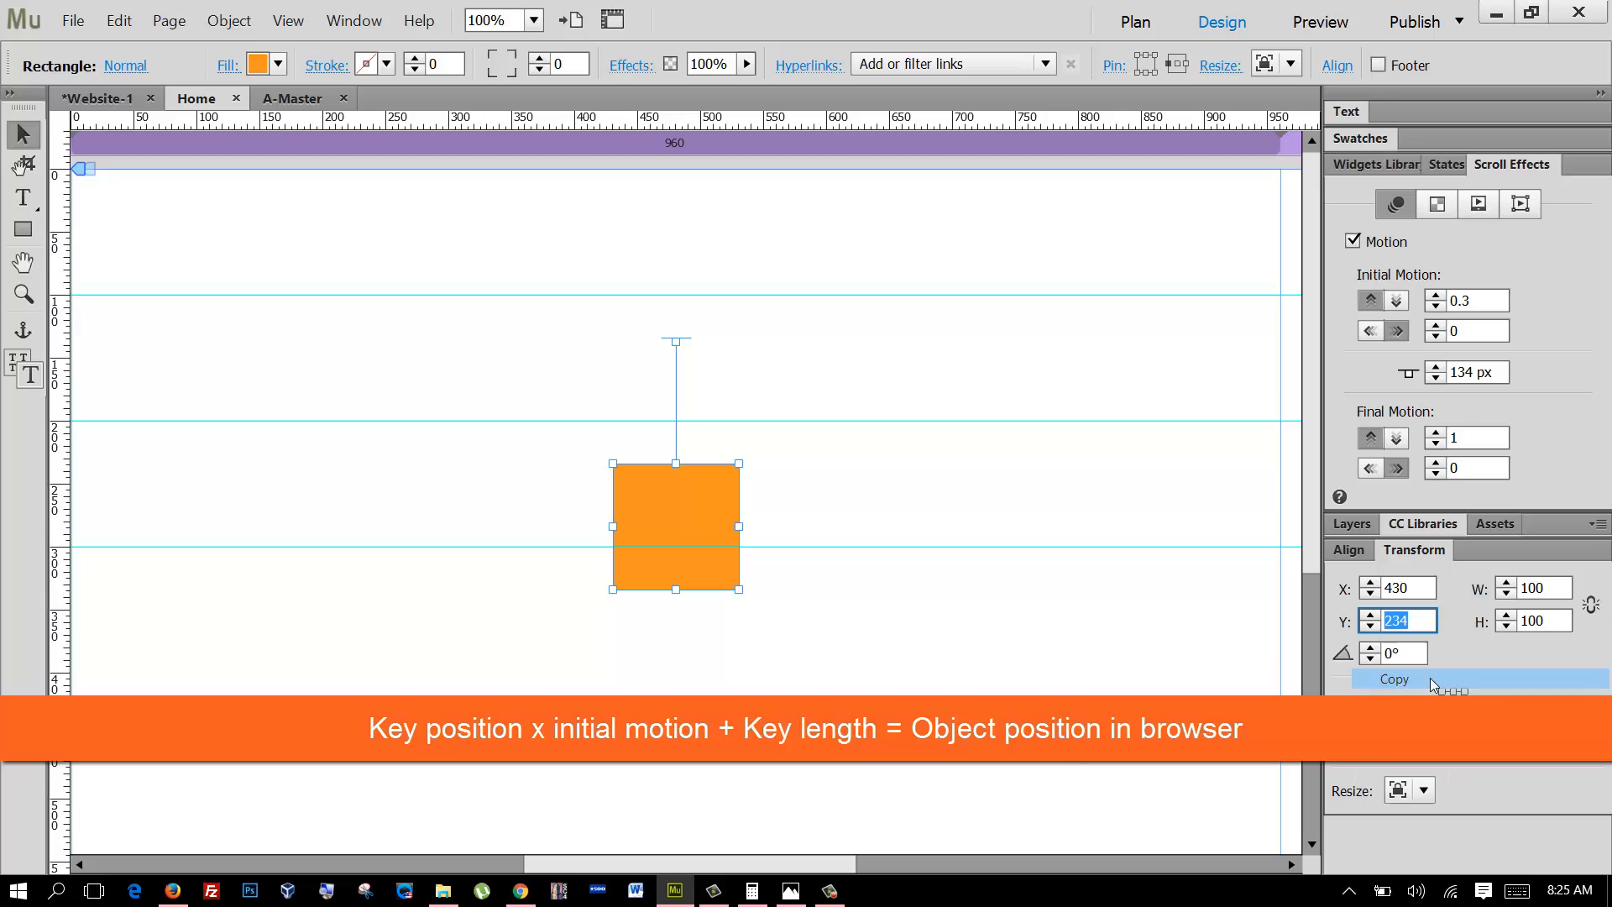
click(752, 890)
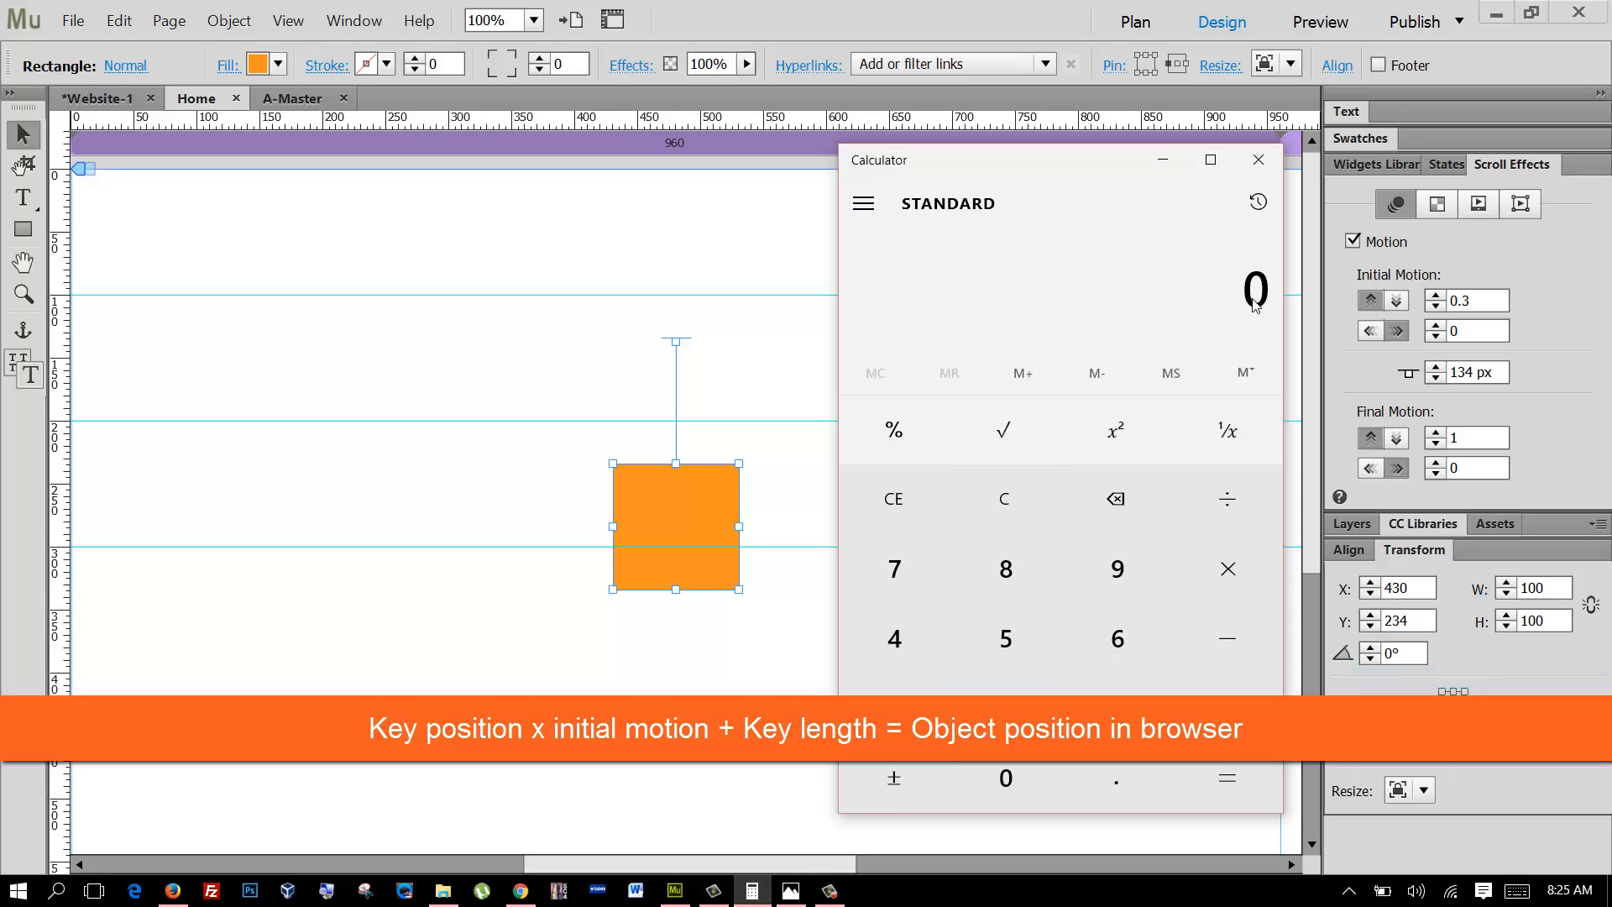
right_click(1247, 300)
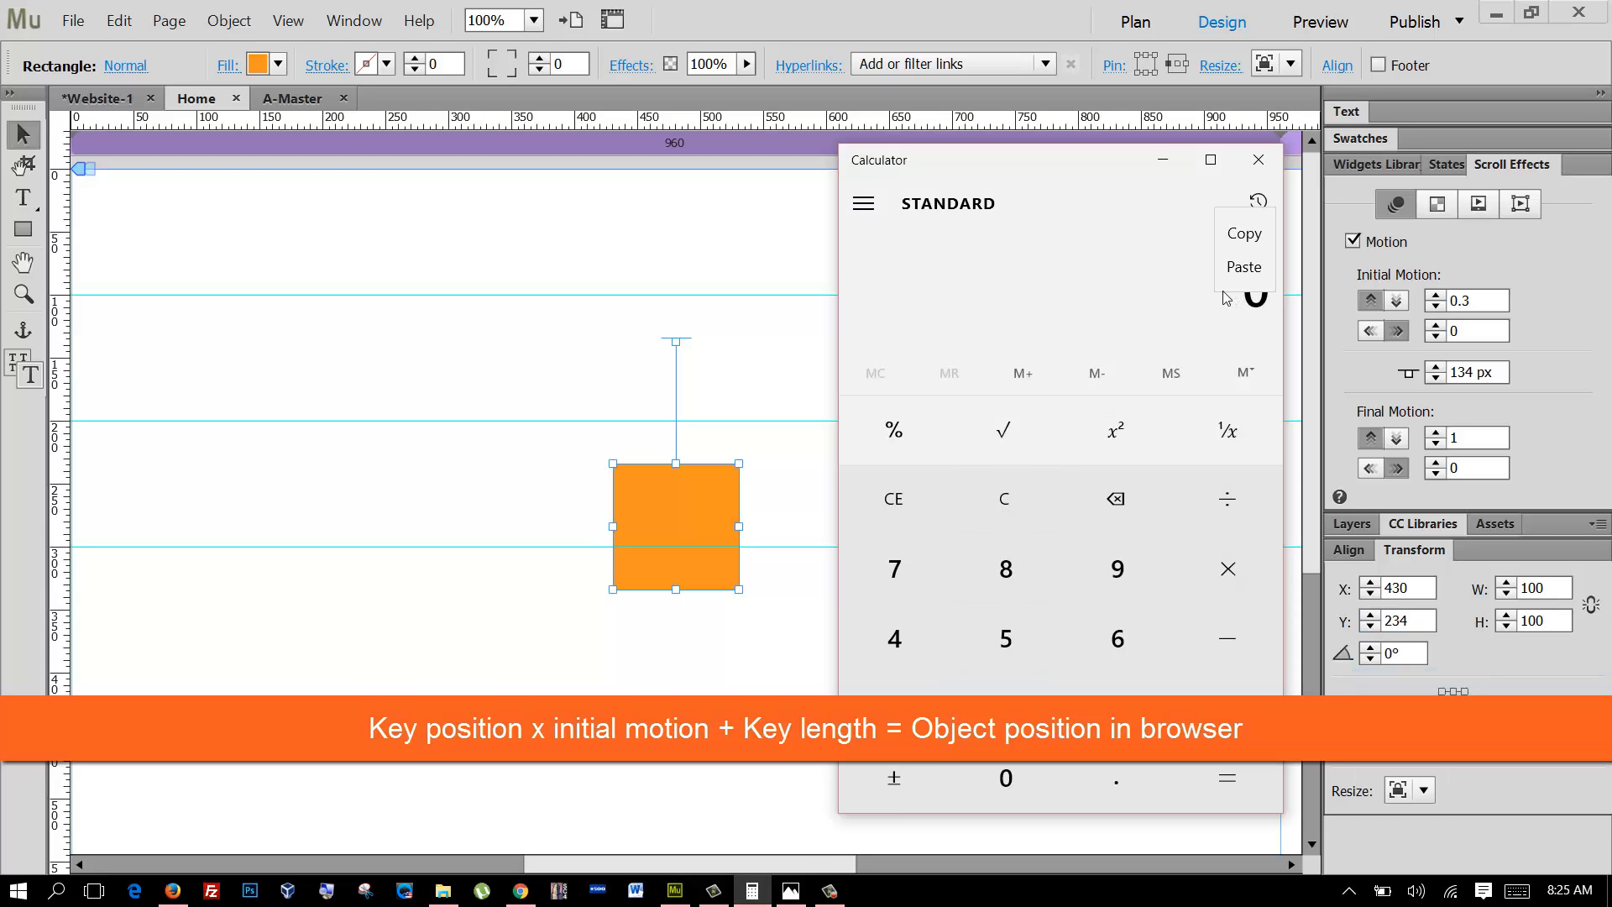
click(1245, 266)
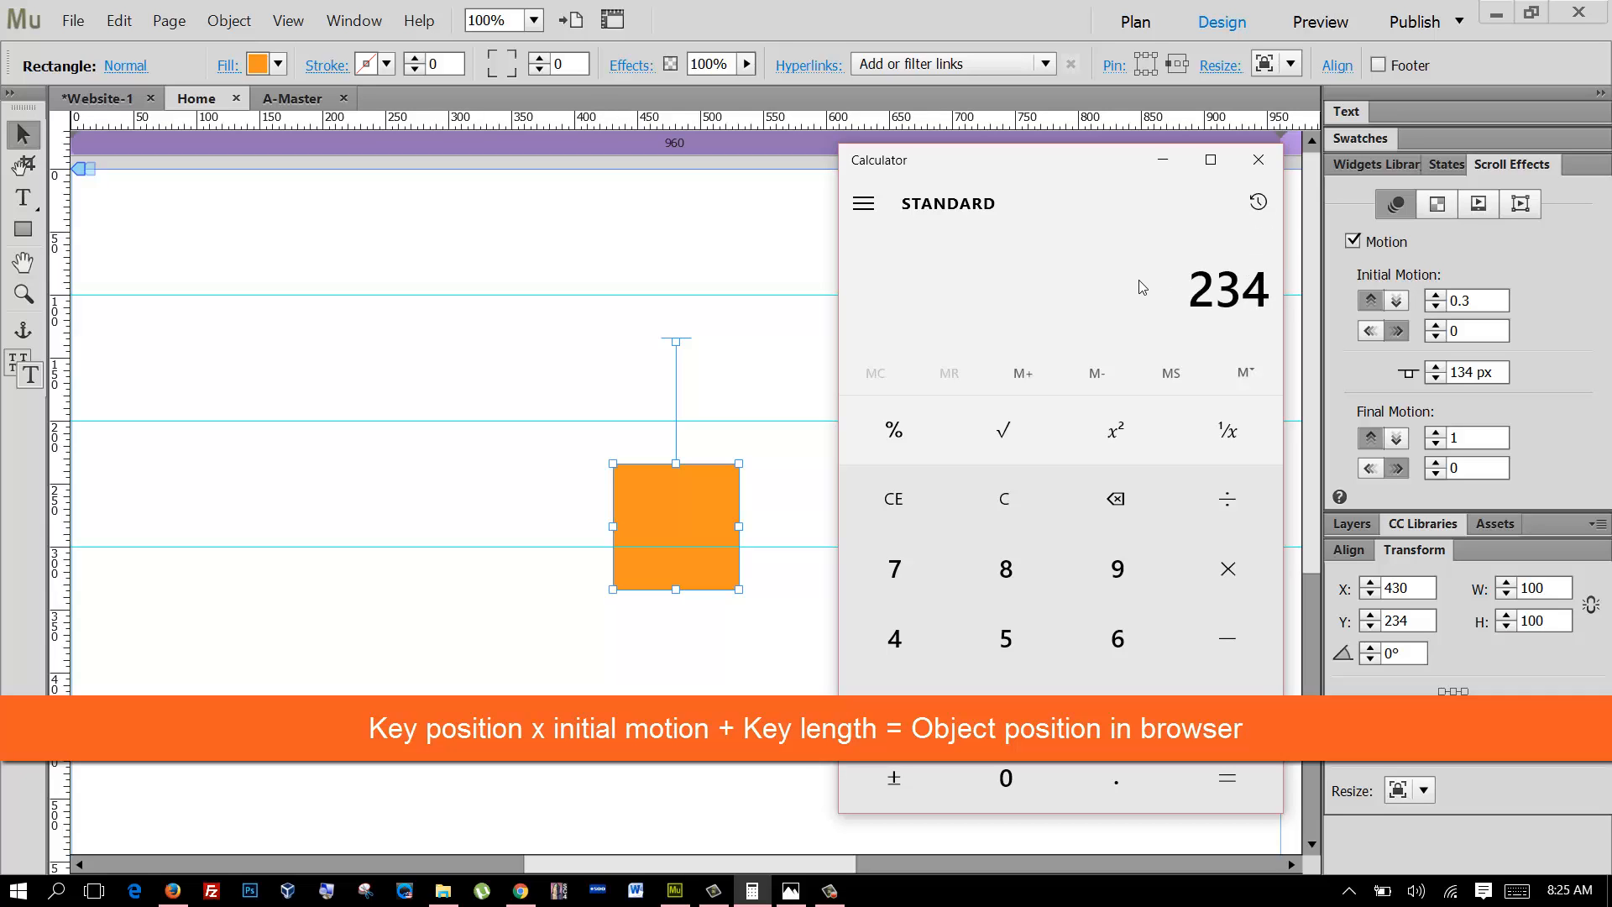
key(minus)
text(134)
key(Return)
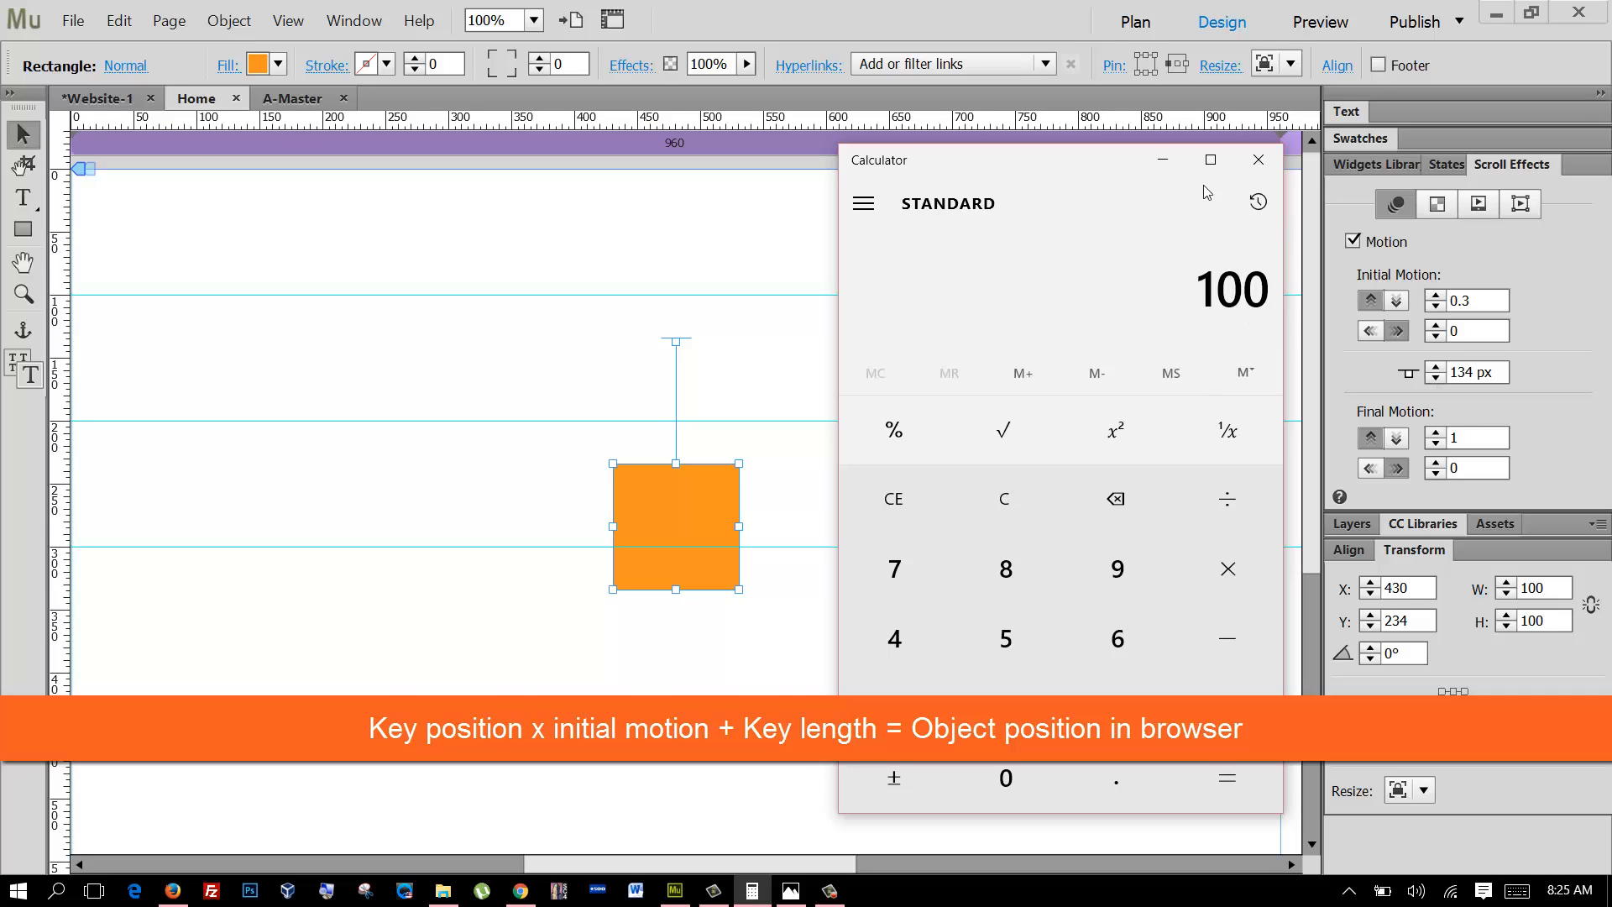
- Calculate the square's browser position as key position 134 times initial motion 0.3 plus key length 100
click(985, 503)
drag(1011, 162, 294, 163)
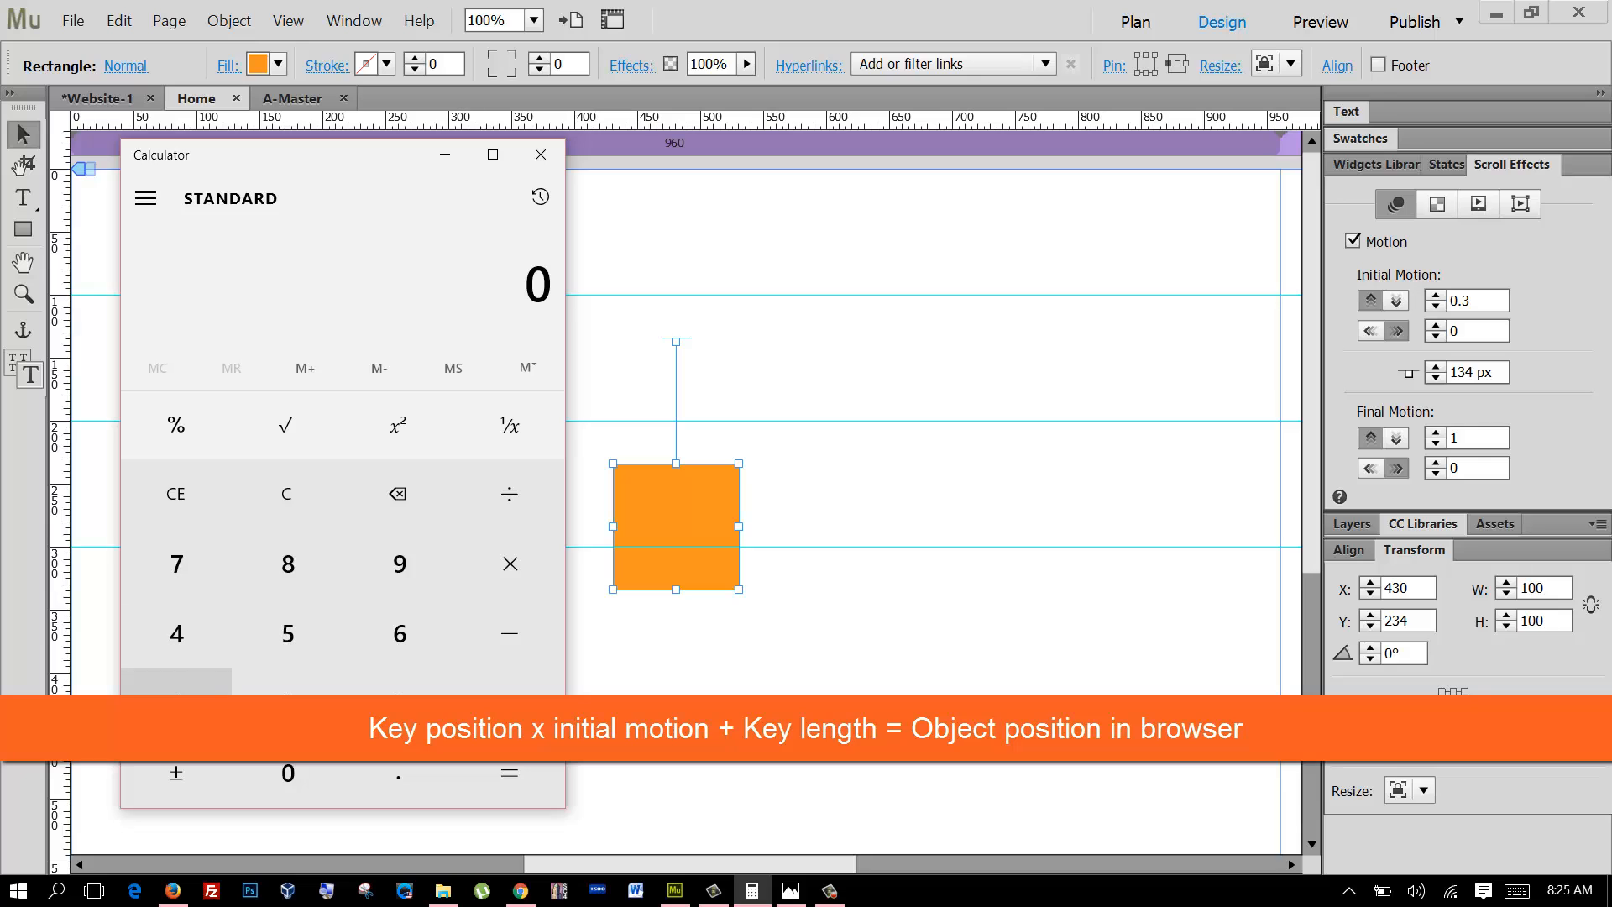
click(205, 682)
click(399, 682)
click(185, 655)
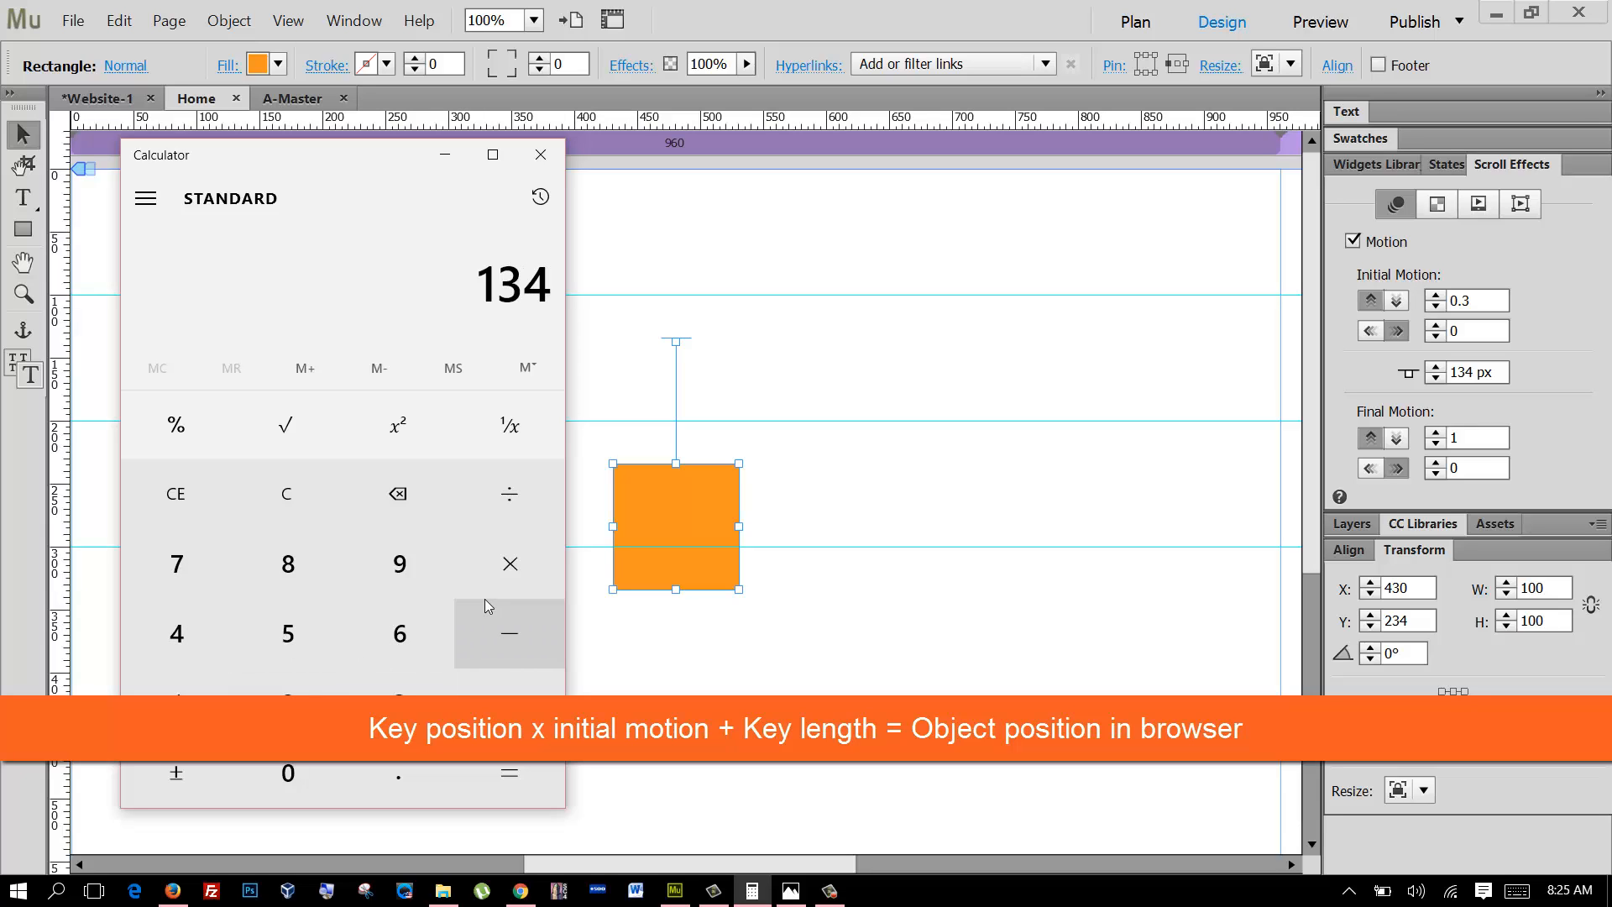
click(509, 576)
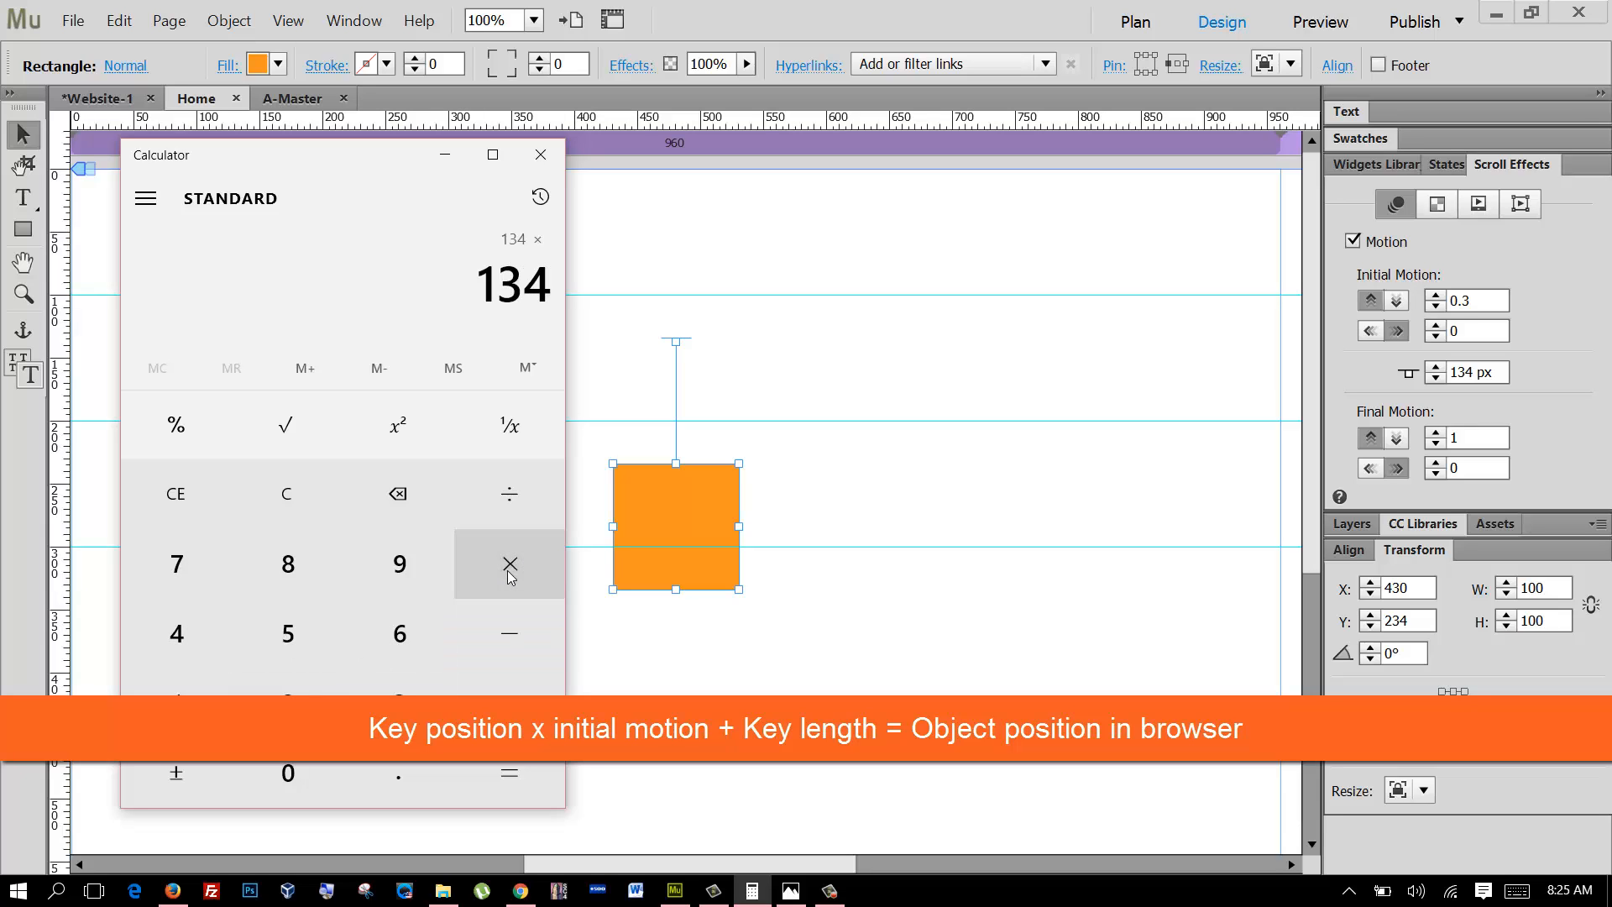
click(299, 780)
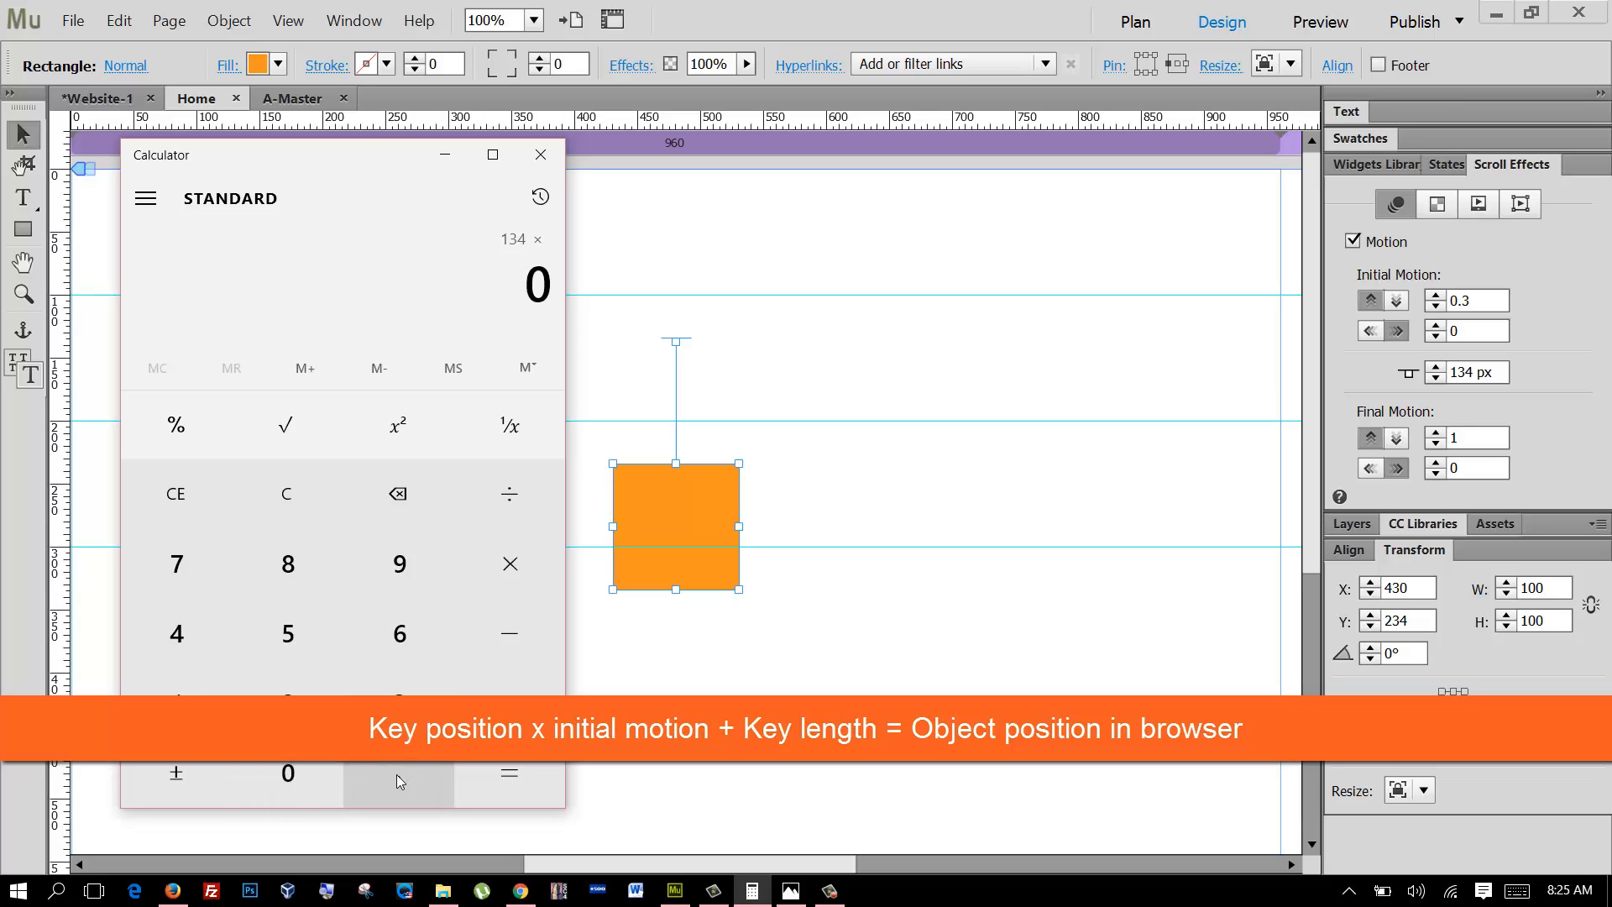
click(396, 777)
click(398, 703)
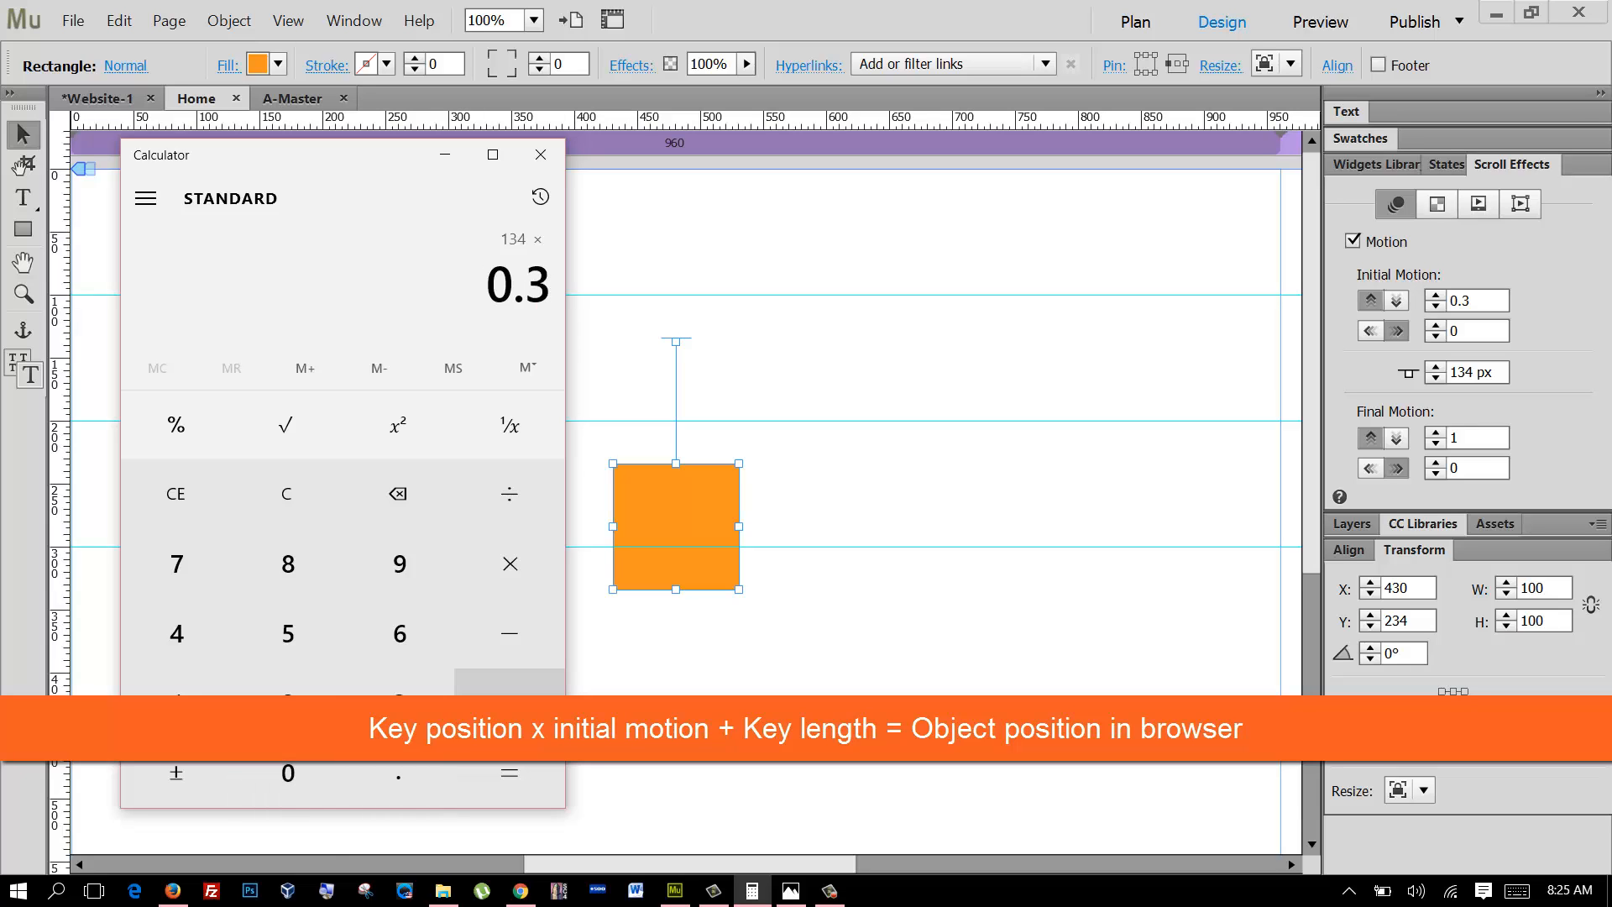
click(508, 704)
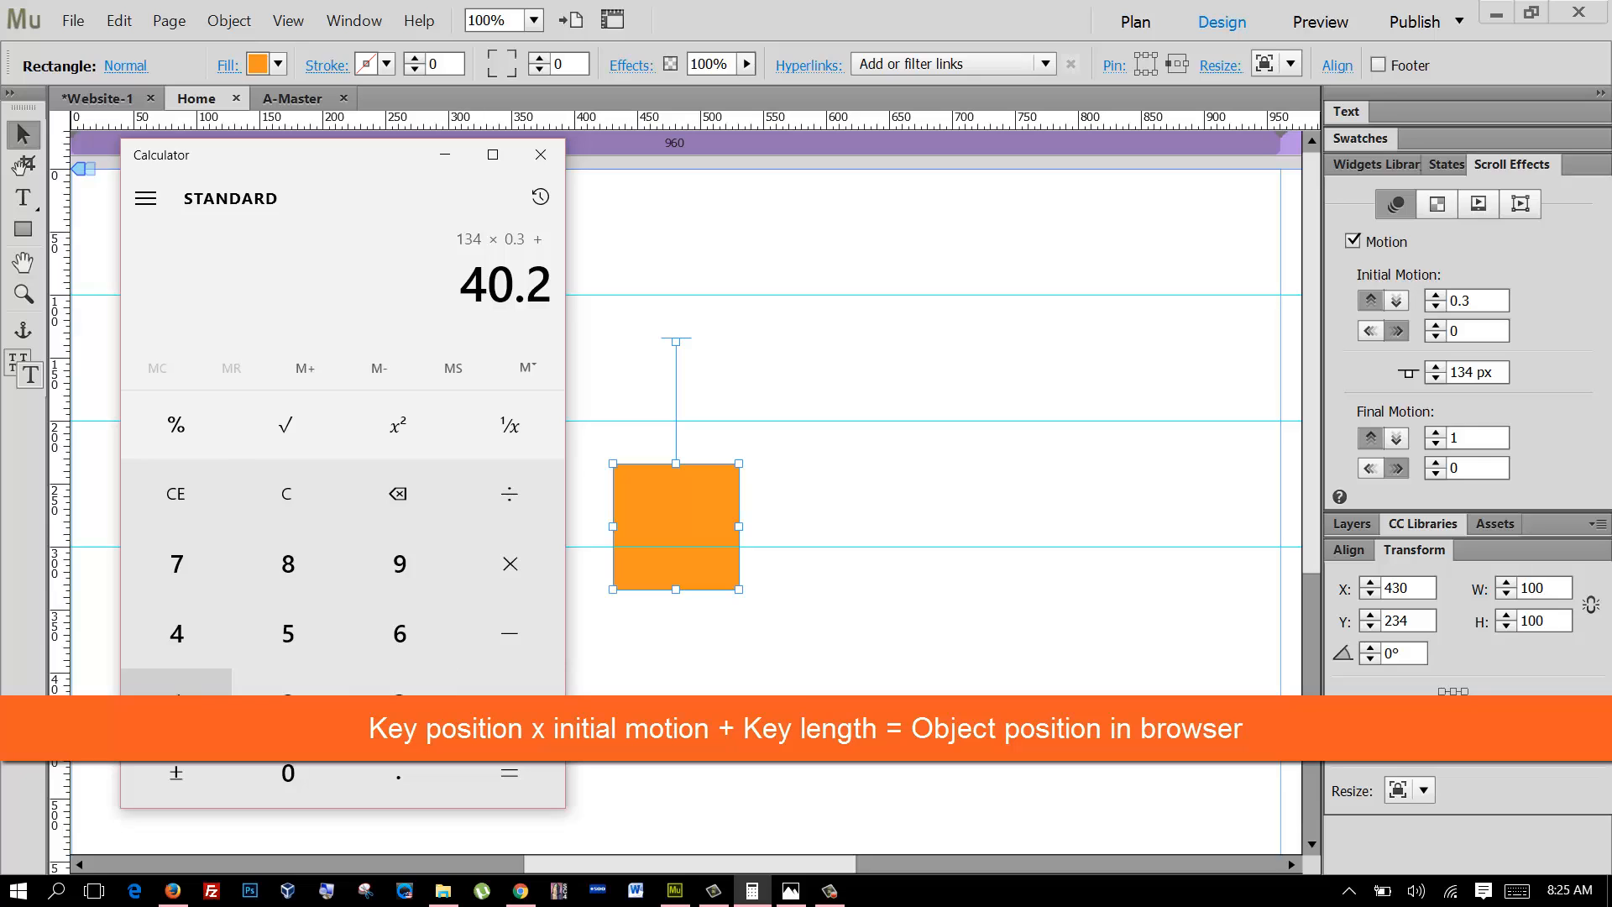
click(176, 703)
click(292, 781)
click(292, 780)
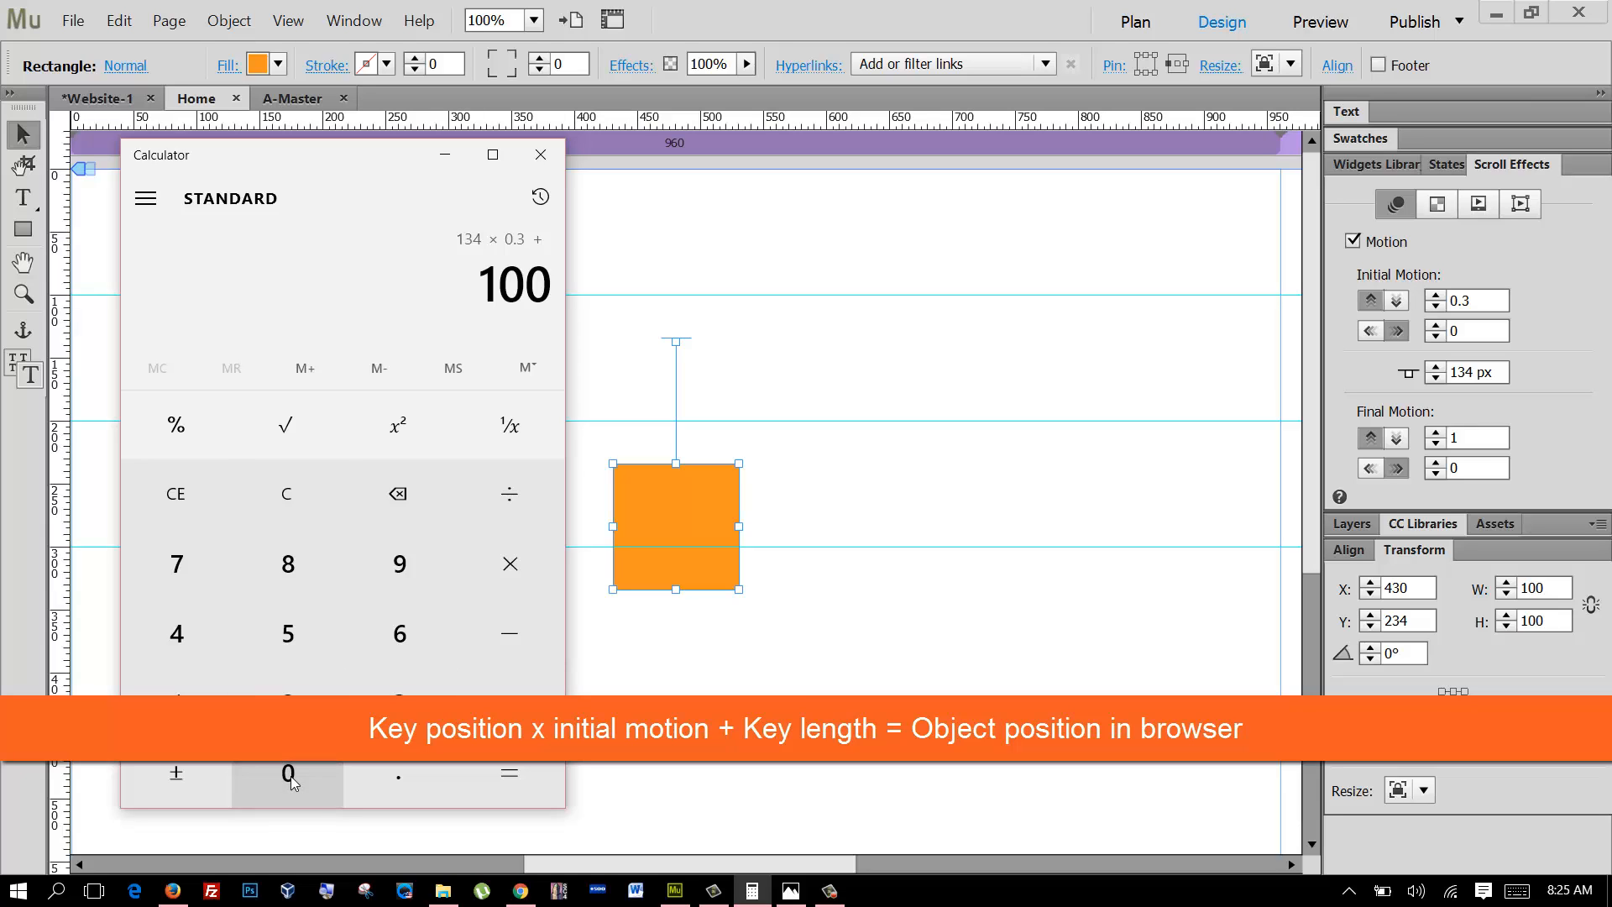
click(513, 781)
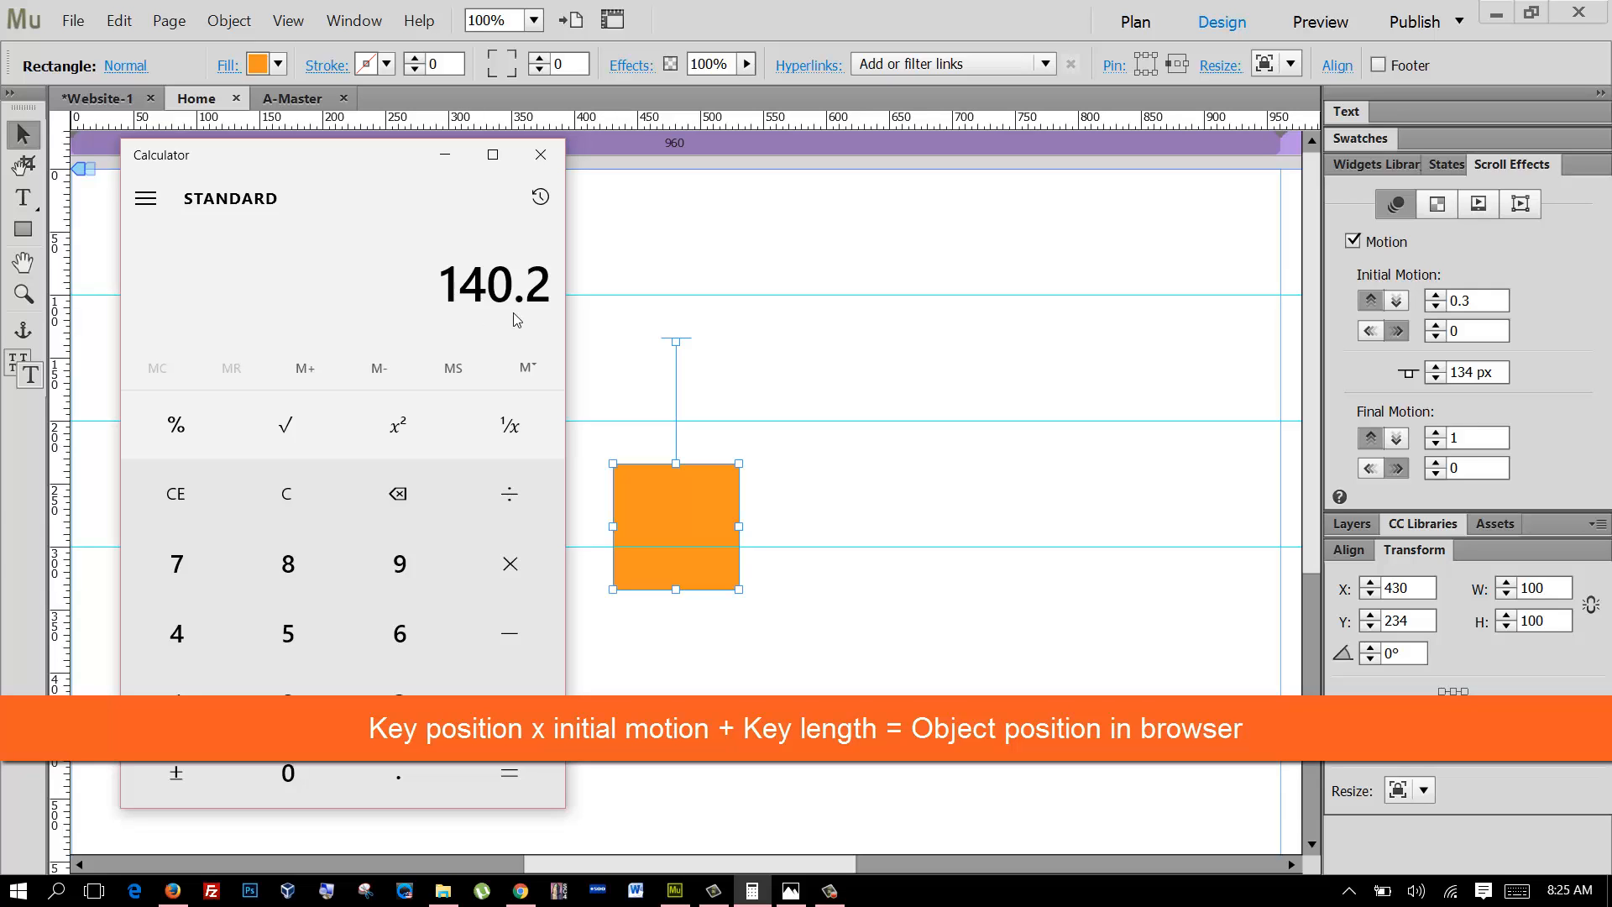
- Add horizontal guides at Y 234 along the square's top edge and at about Y 140, keeping the calculator out of the way
drag(349, 159, 328, 654)
drag(579, 128, 580, 462)
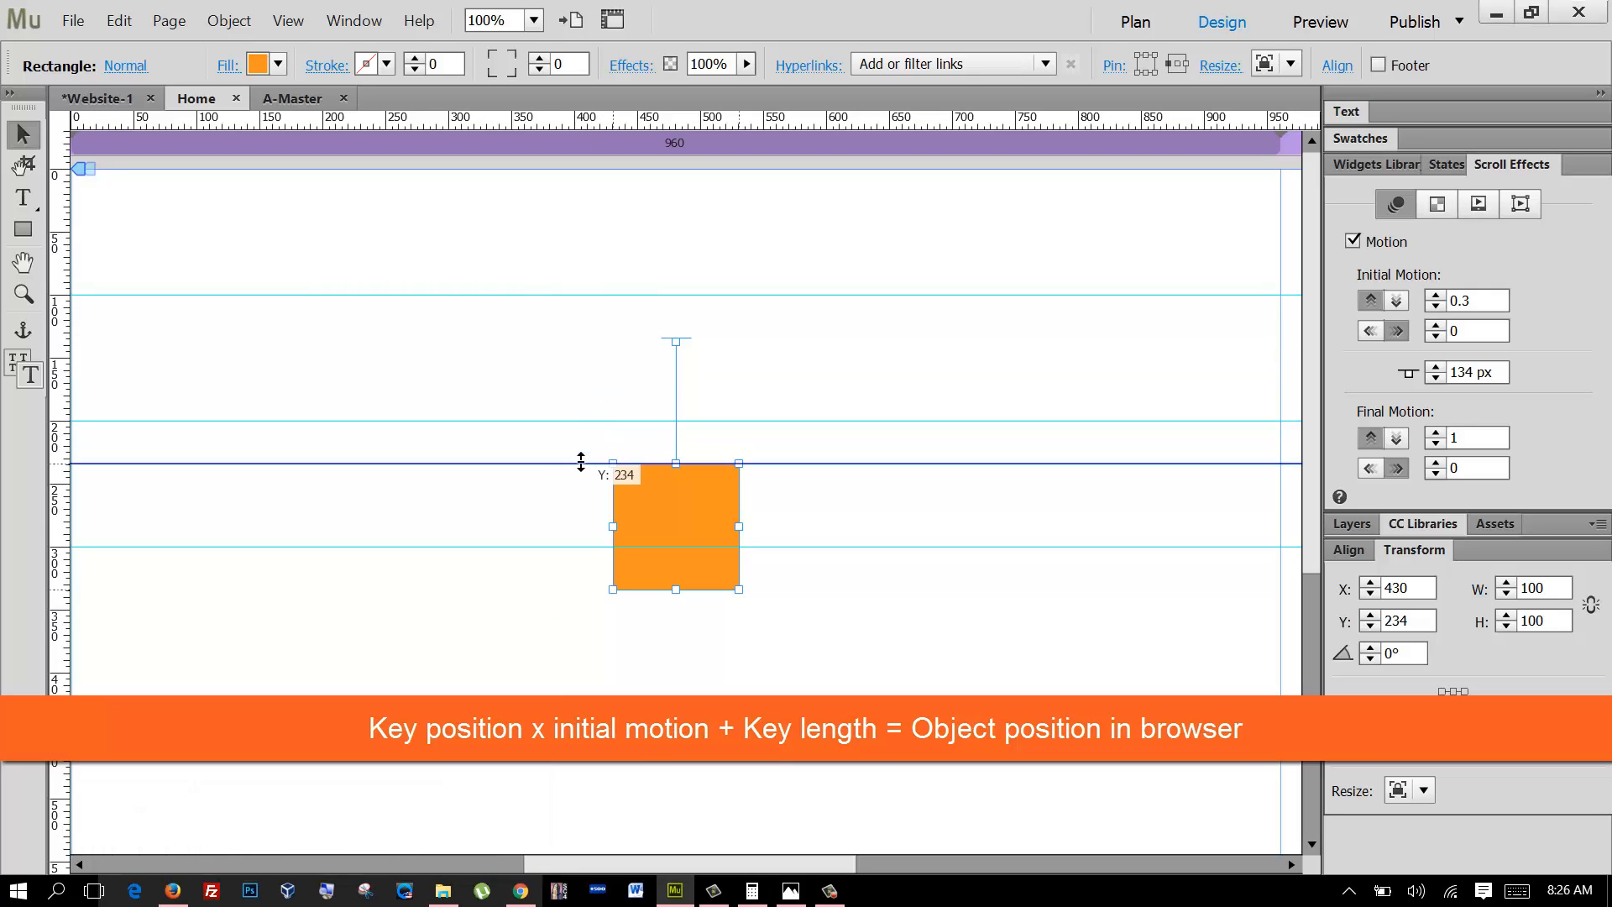
drag(580, 463, 581, 464)
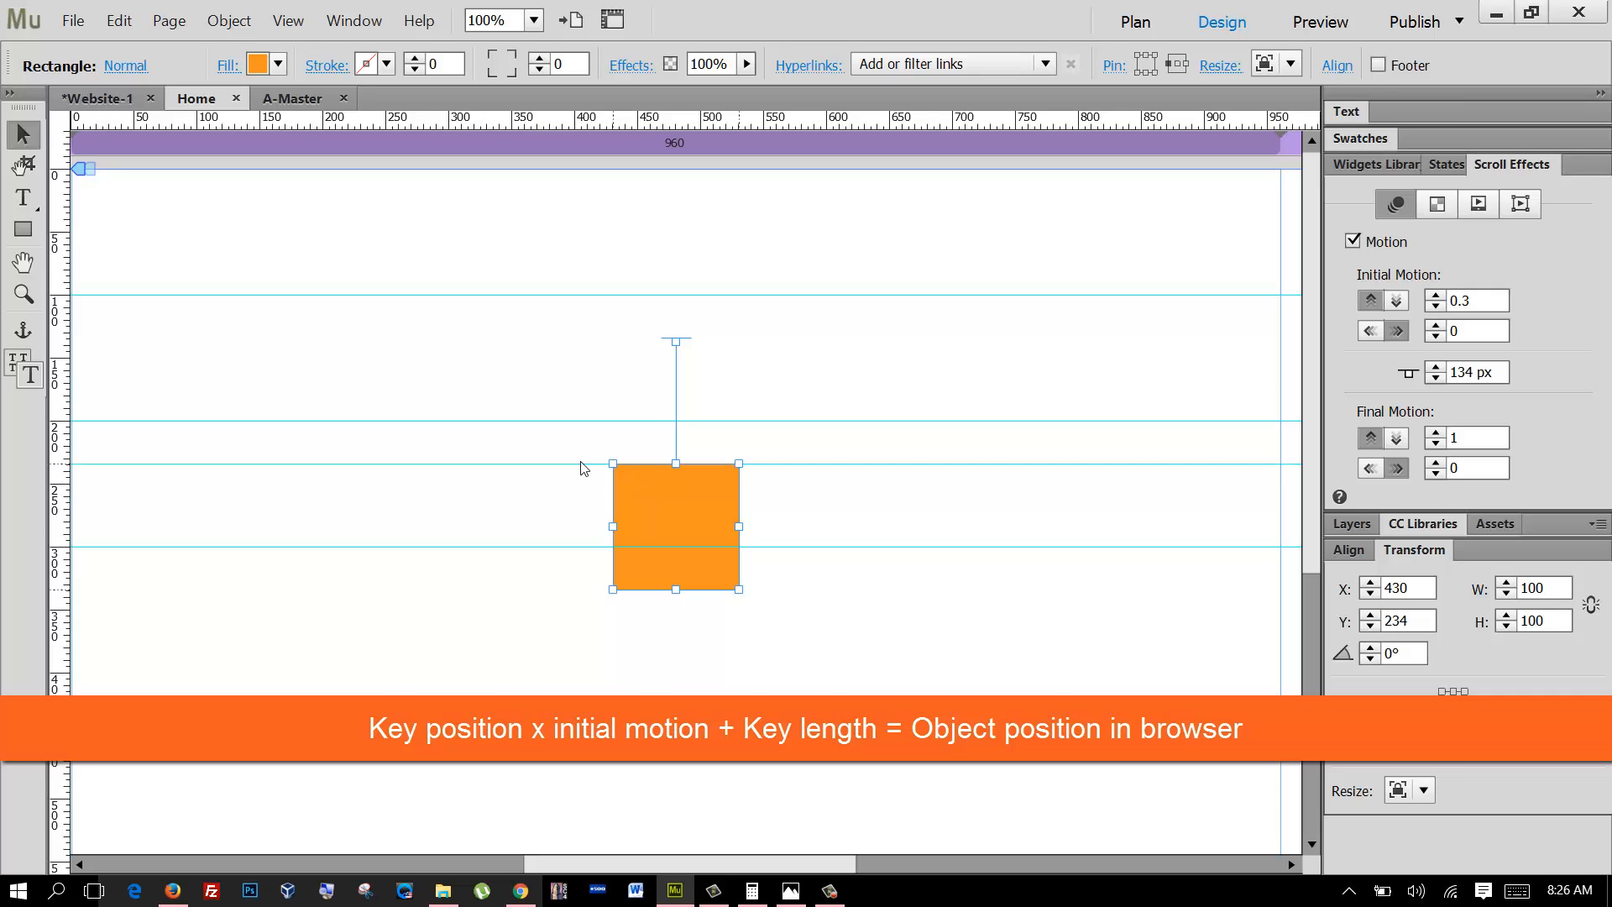
click(752, 890)
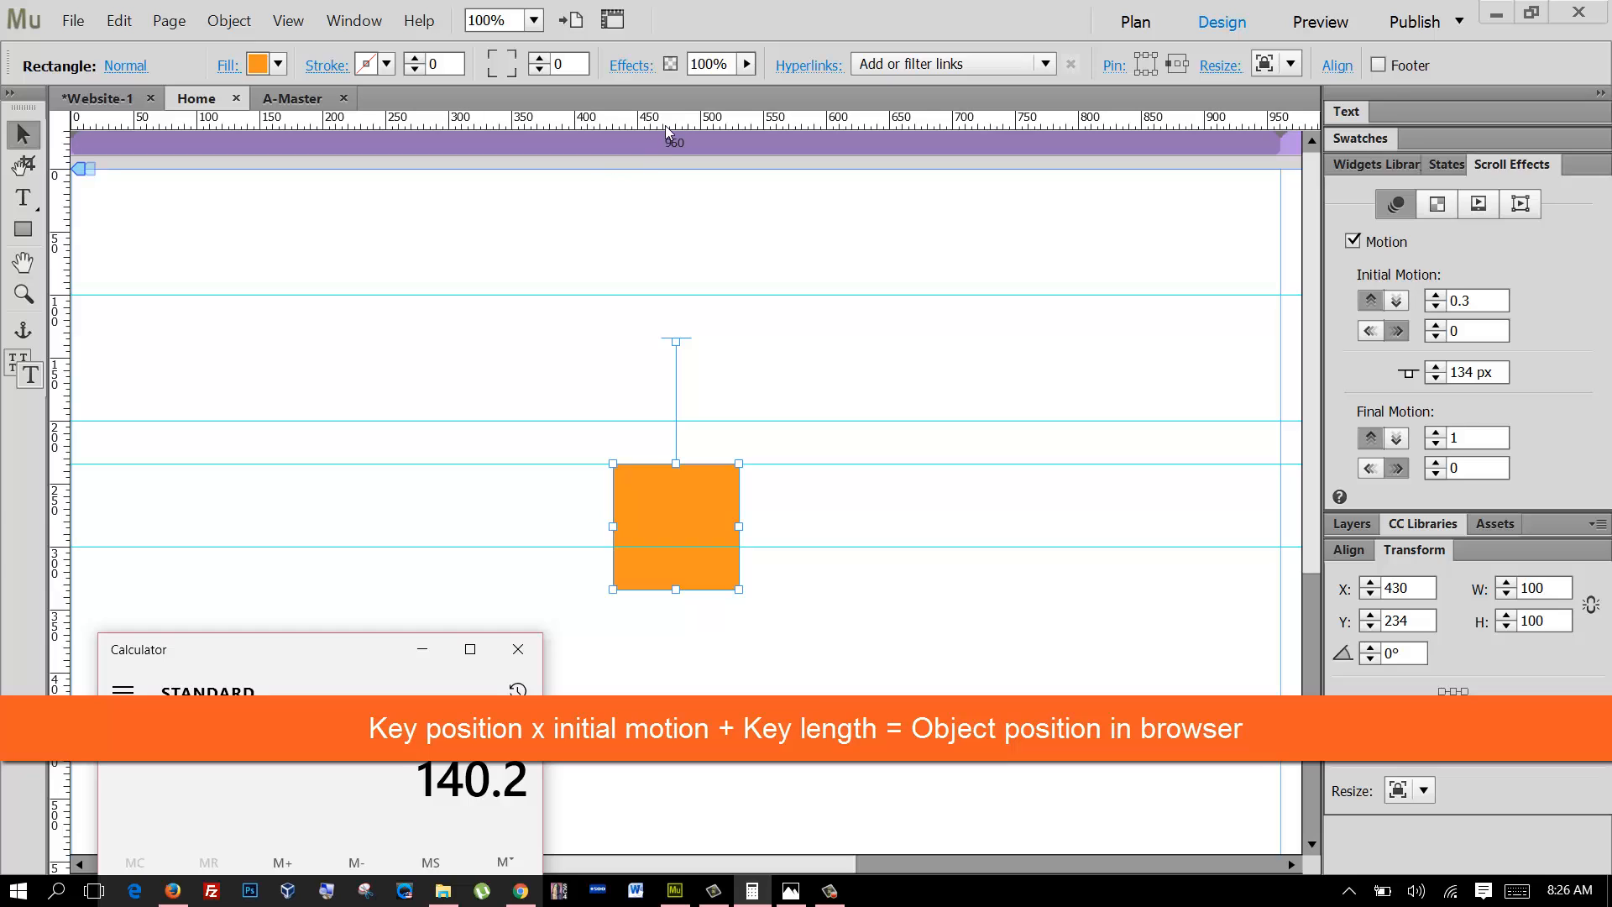
drag(681, 124, 566, 348)
- Try the orange square against the Y 140 guide, return it to Y 234, and deselect it
drag(663, 502, 667, 384)
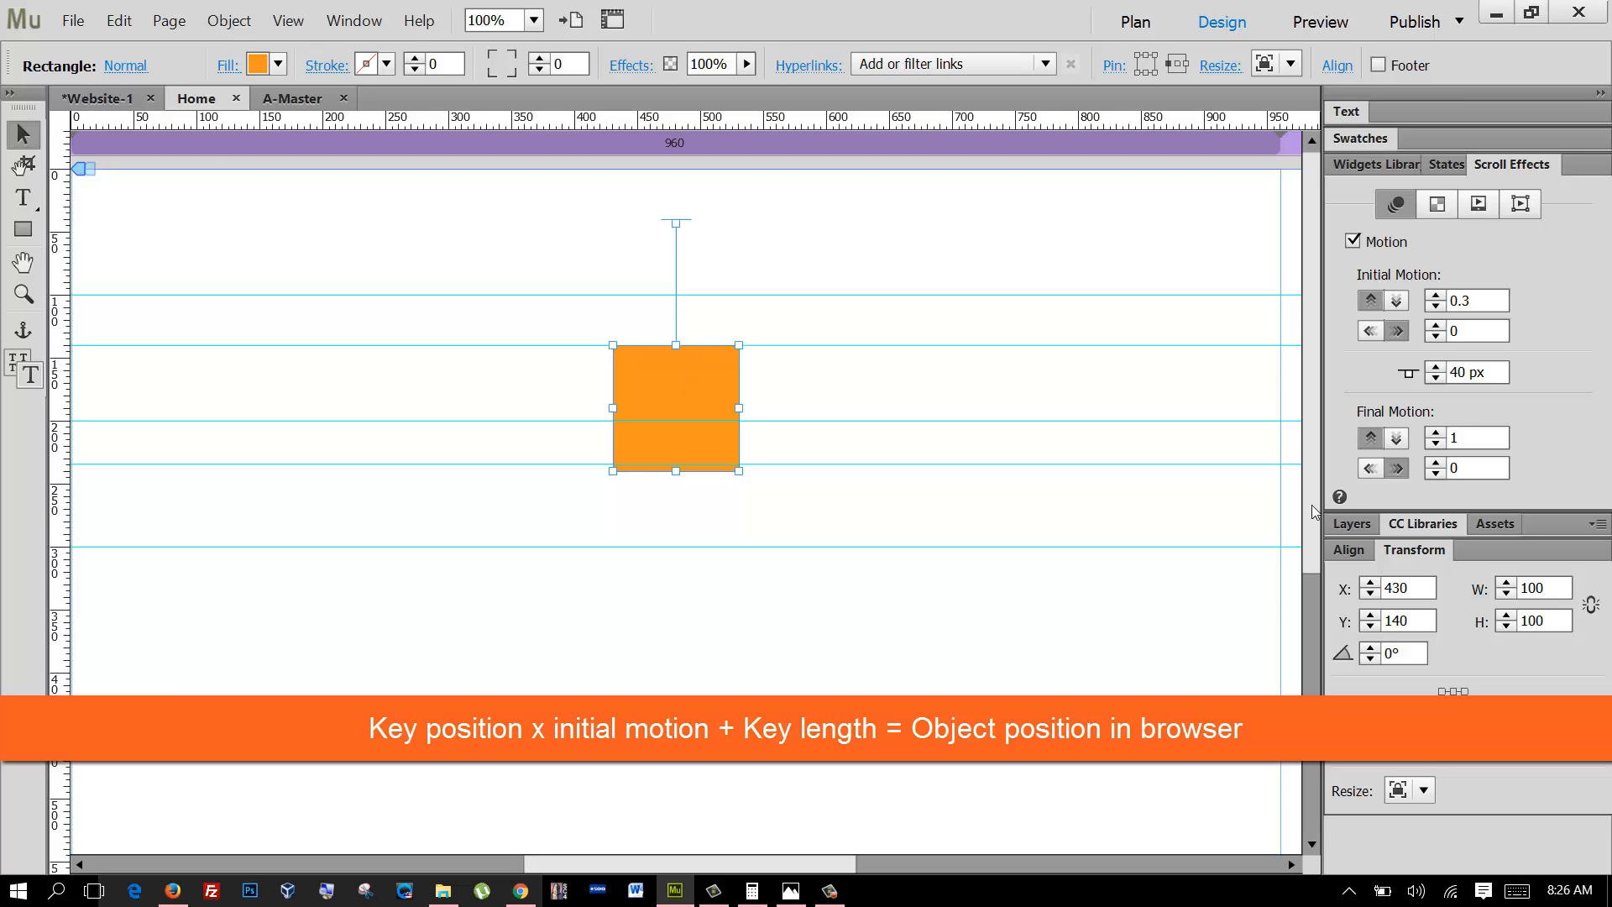
drag(683, 382, 684, 495)
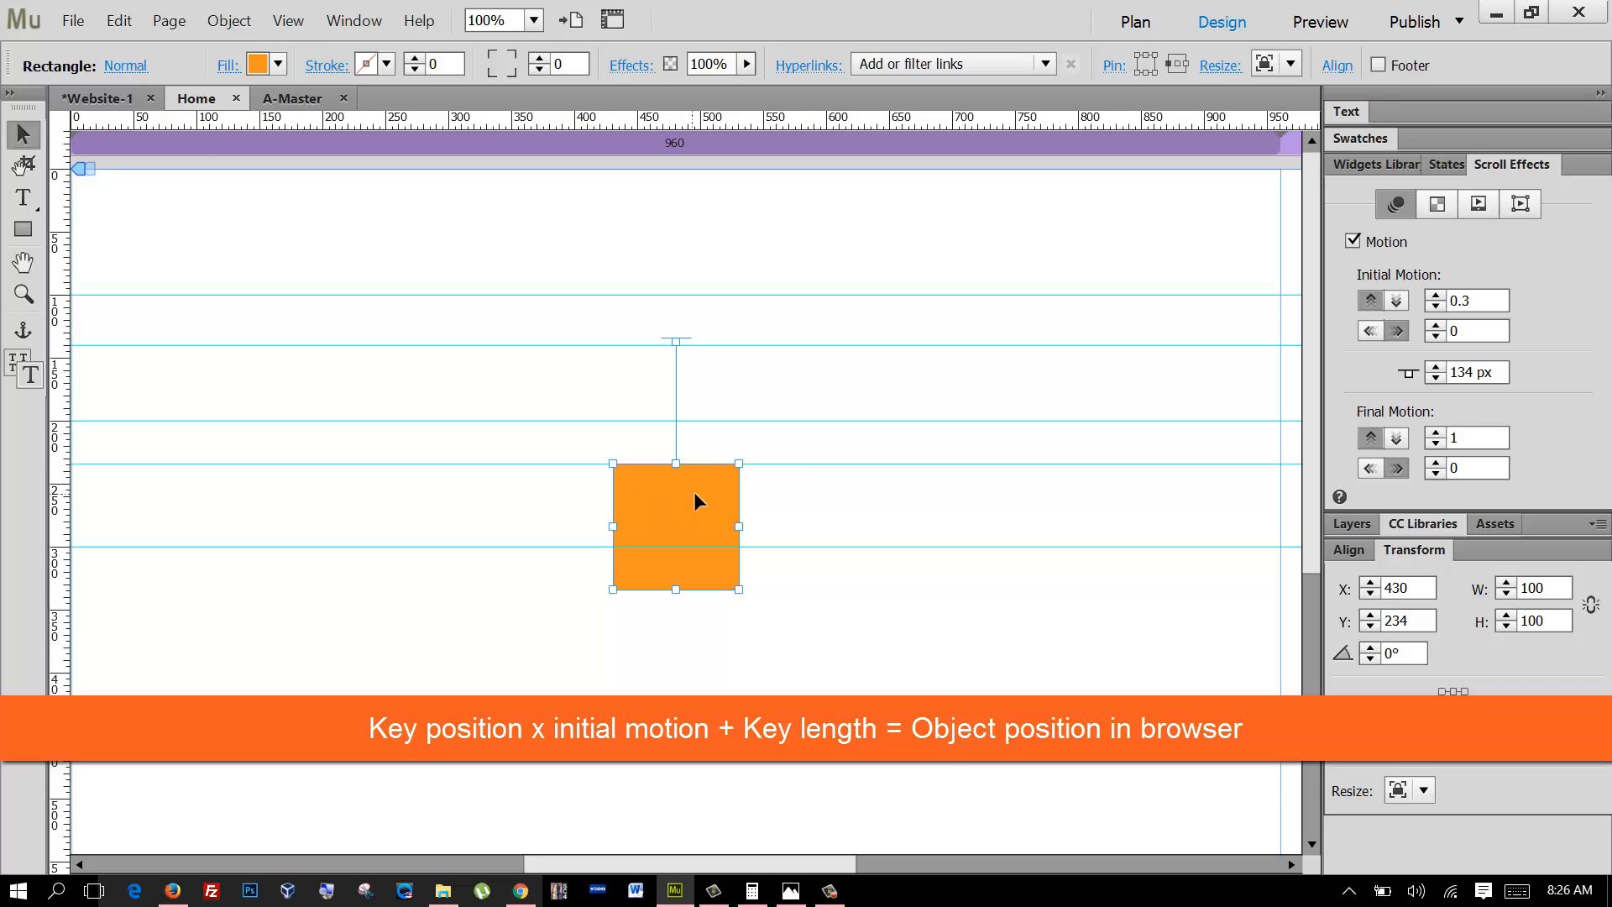
click(910, 663)
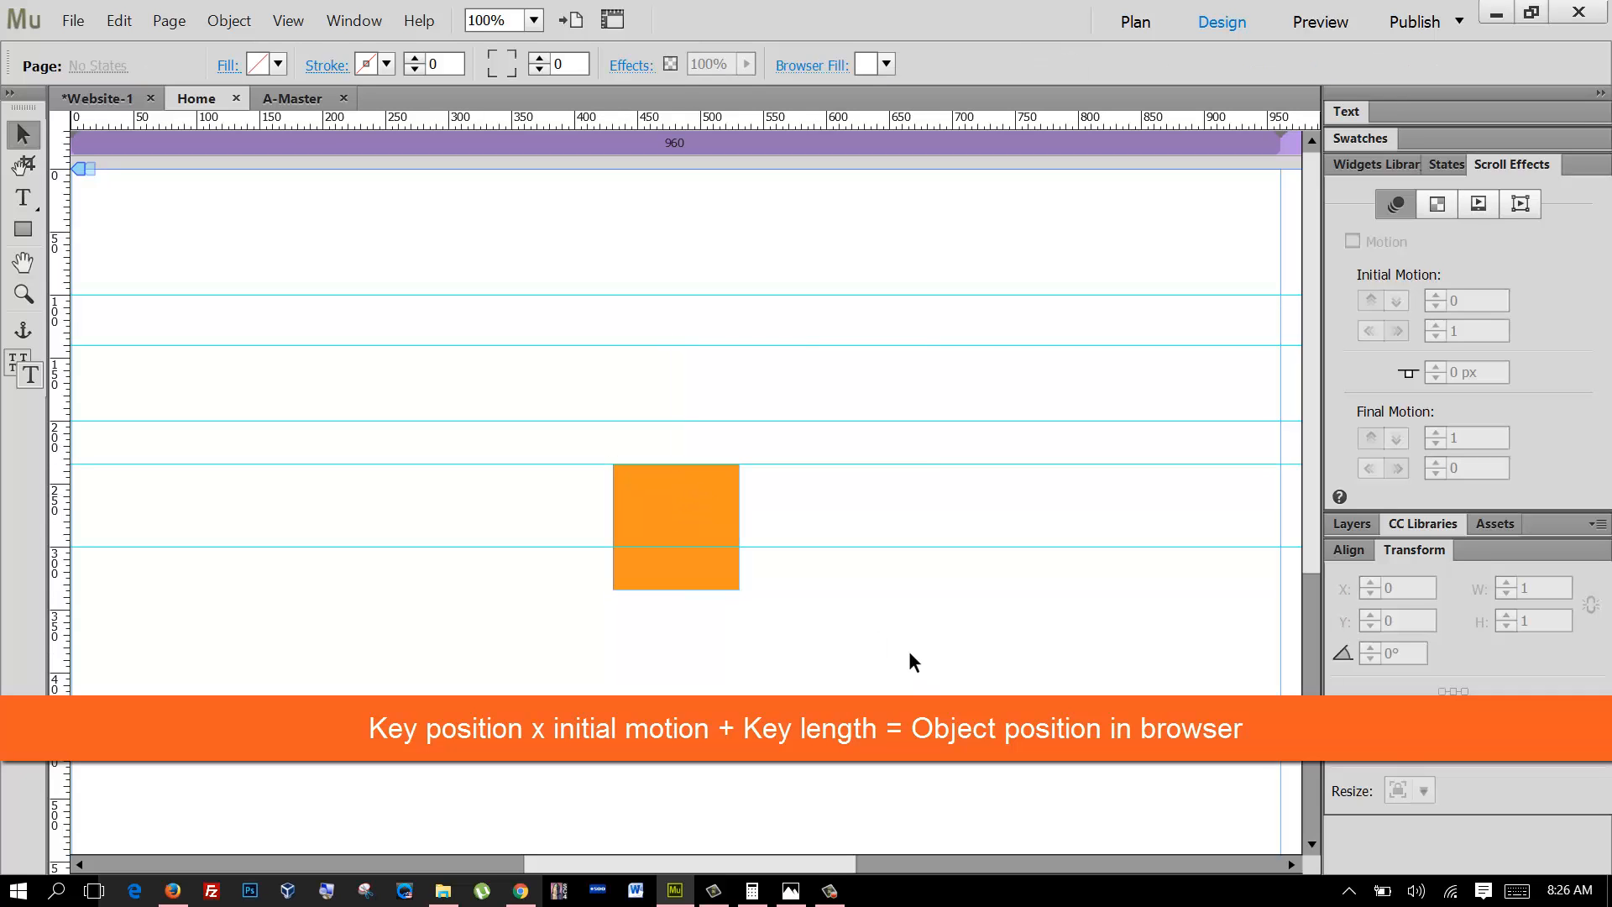
- Preview the page in the browser and measure the orange square's distance from the page top with the page ruler
key(ctrl+shift+e)
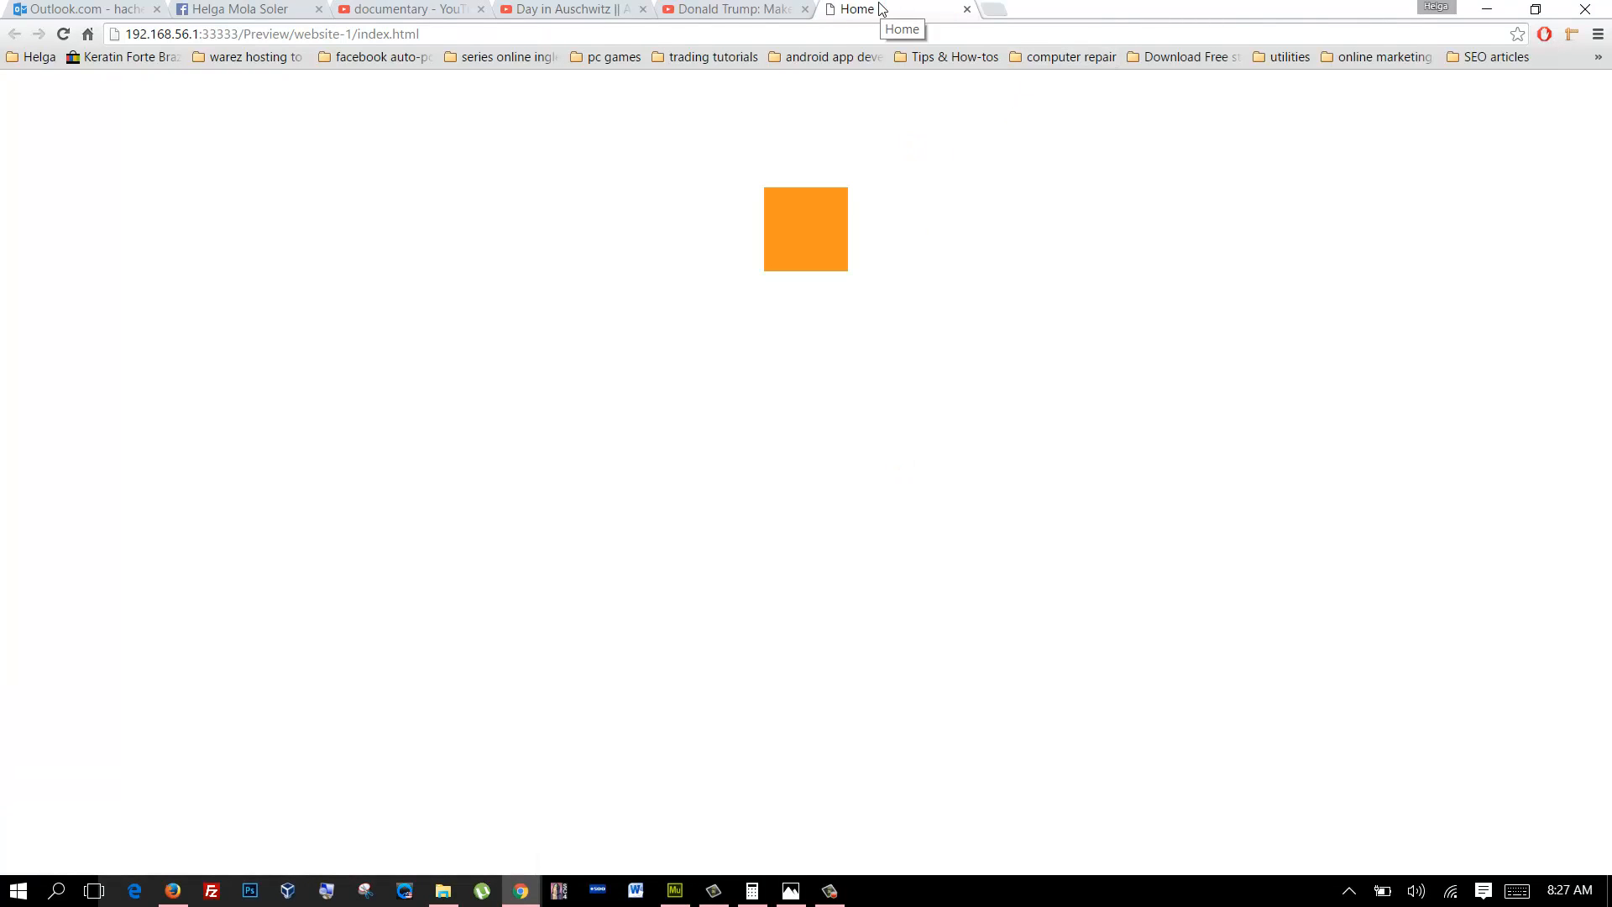
click(1571, 35)
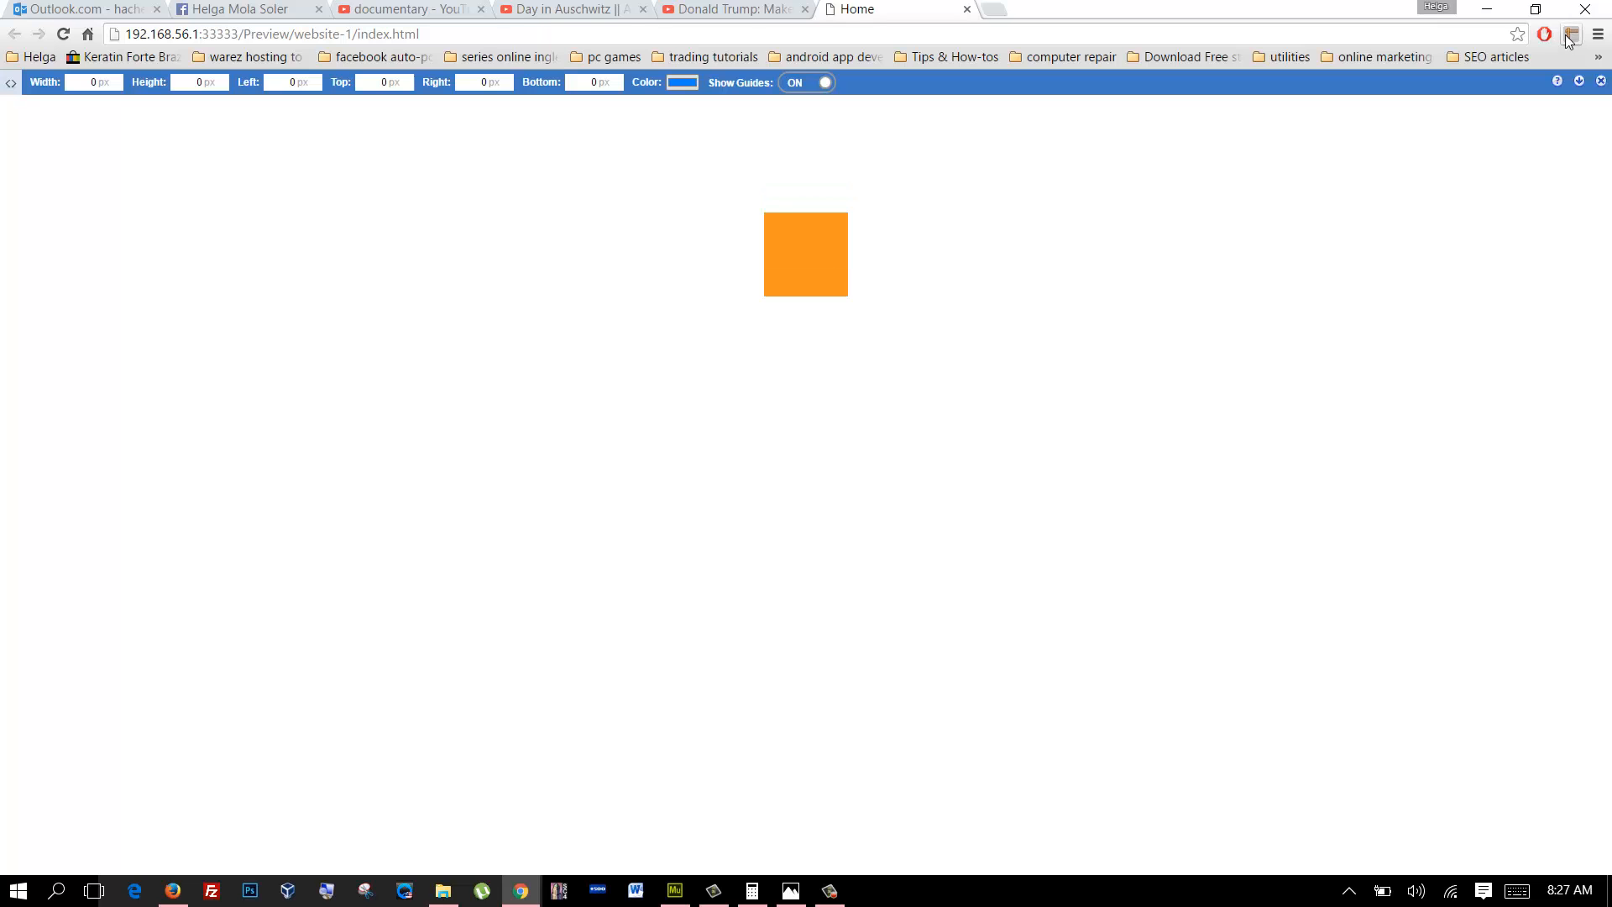
drag(613, 196, 714, 299)
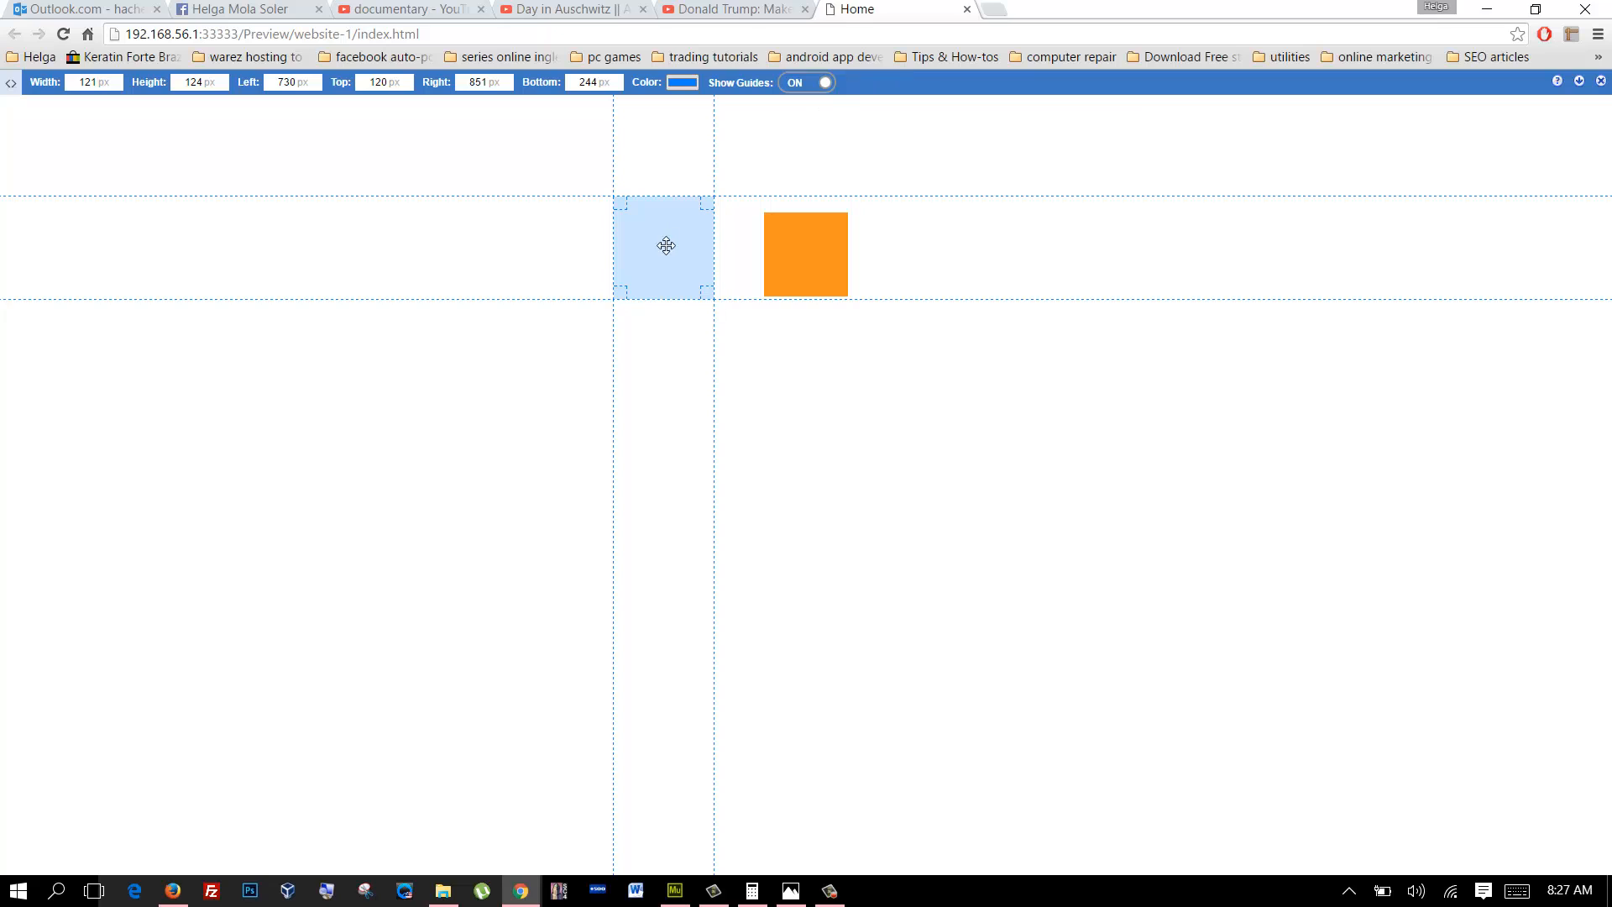
drag(665, 245, 657, 263)
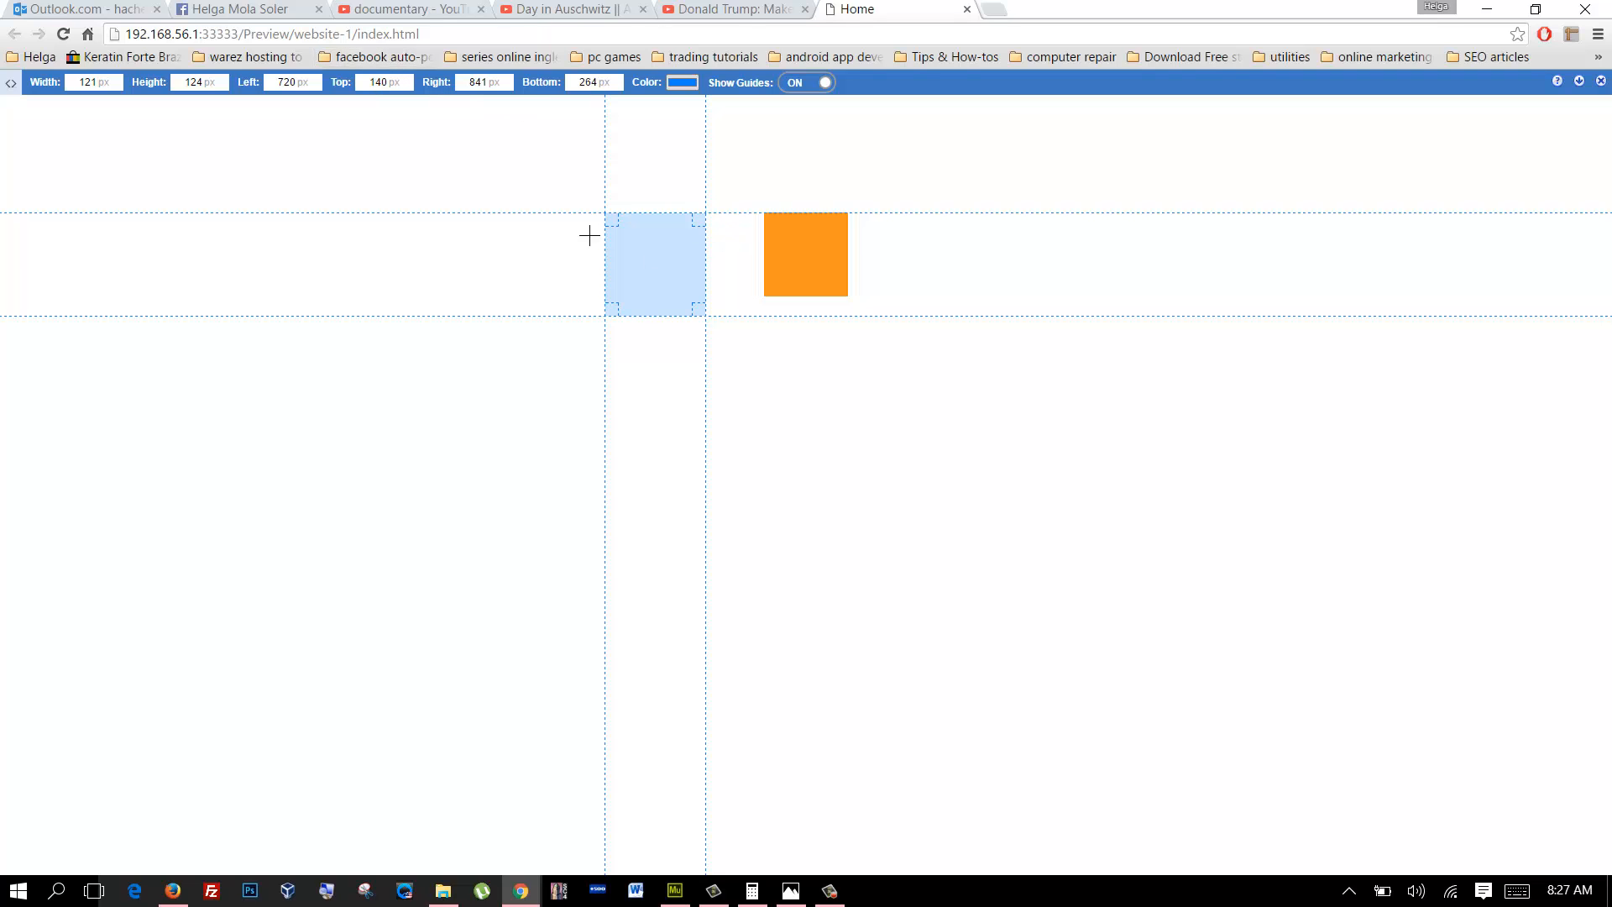
- Enlarge the ruler area to about 249 by 162 px and realign its top with the orange square's top edge to recheck the distance
drag(673, 274, 426, 451)
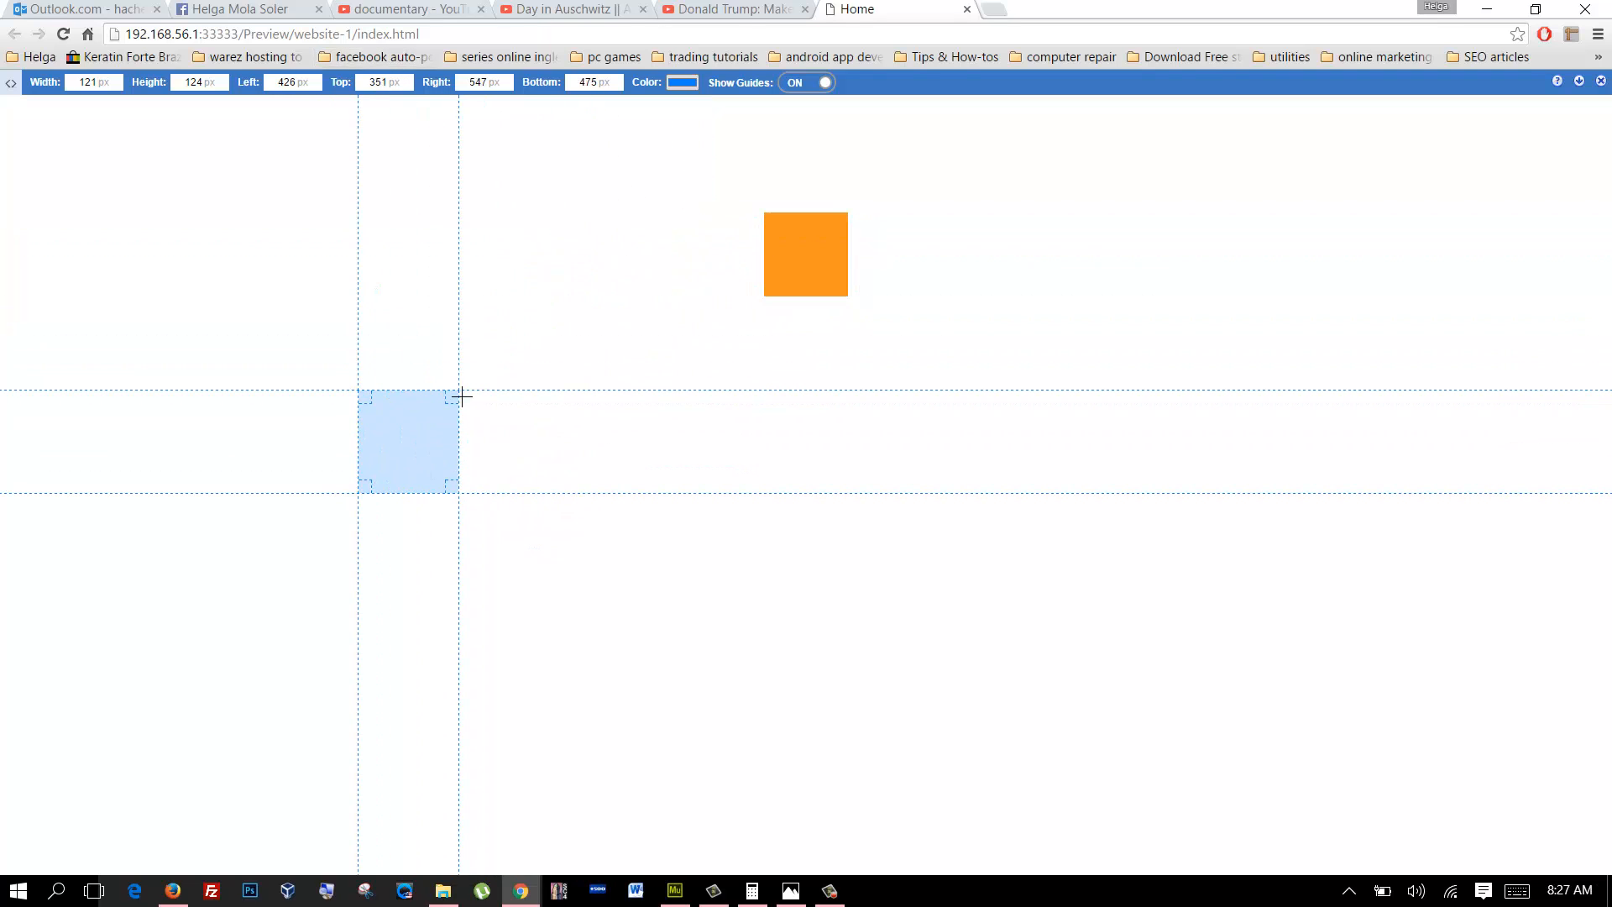
drag(453, 395, 566, 359)
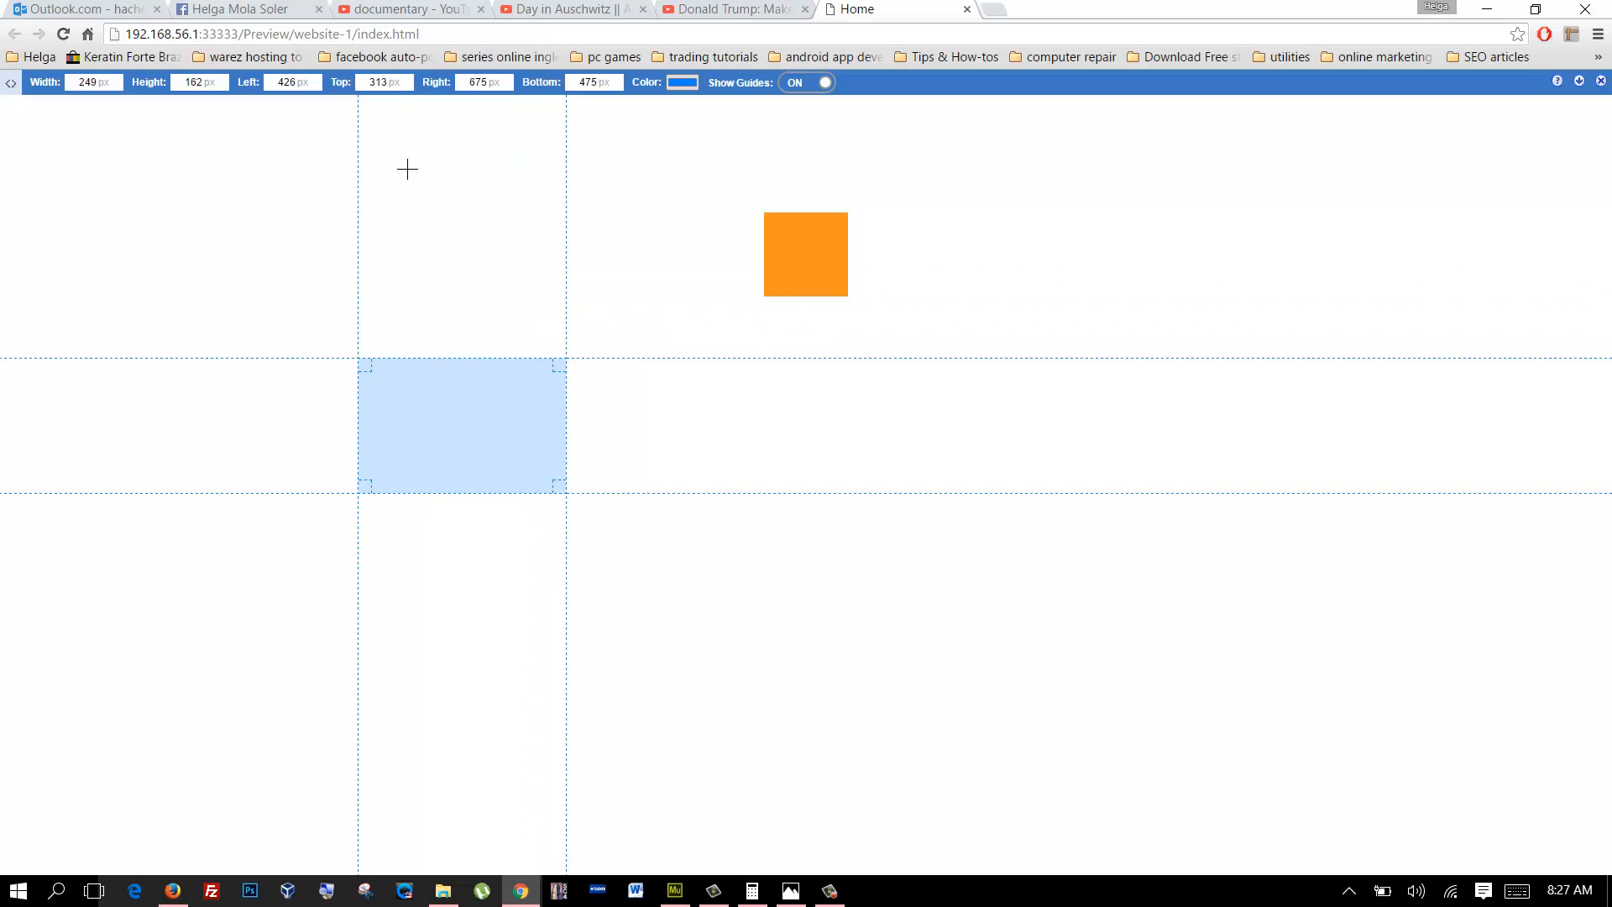
drag(369, 84, 389, 83)
drag(479, 446, 657, 311)
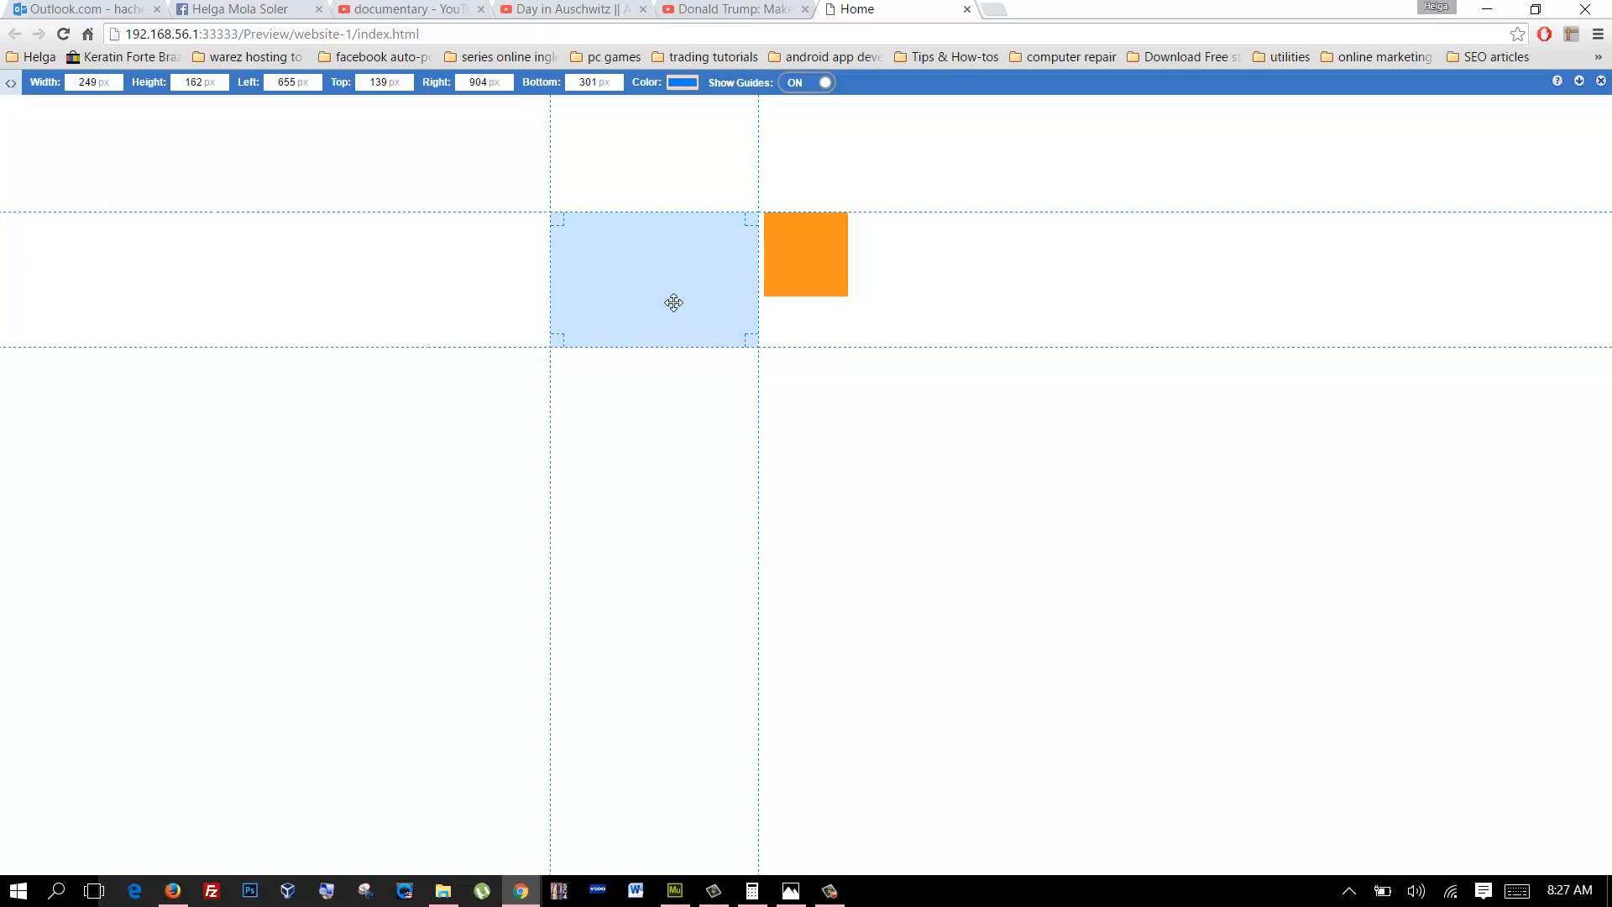
drag(673, 302, 660, 291)
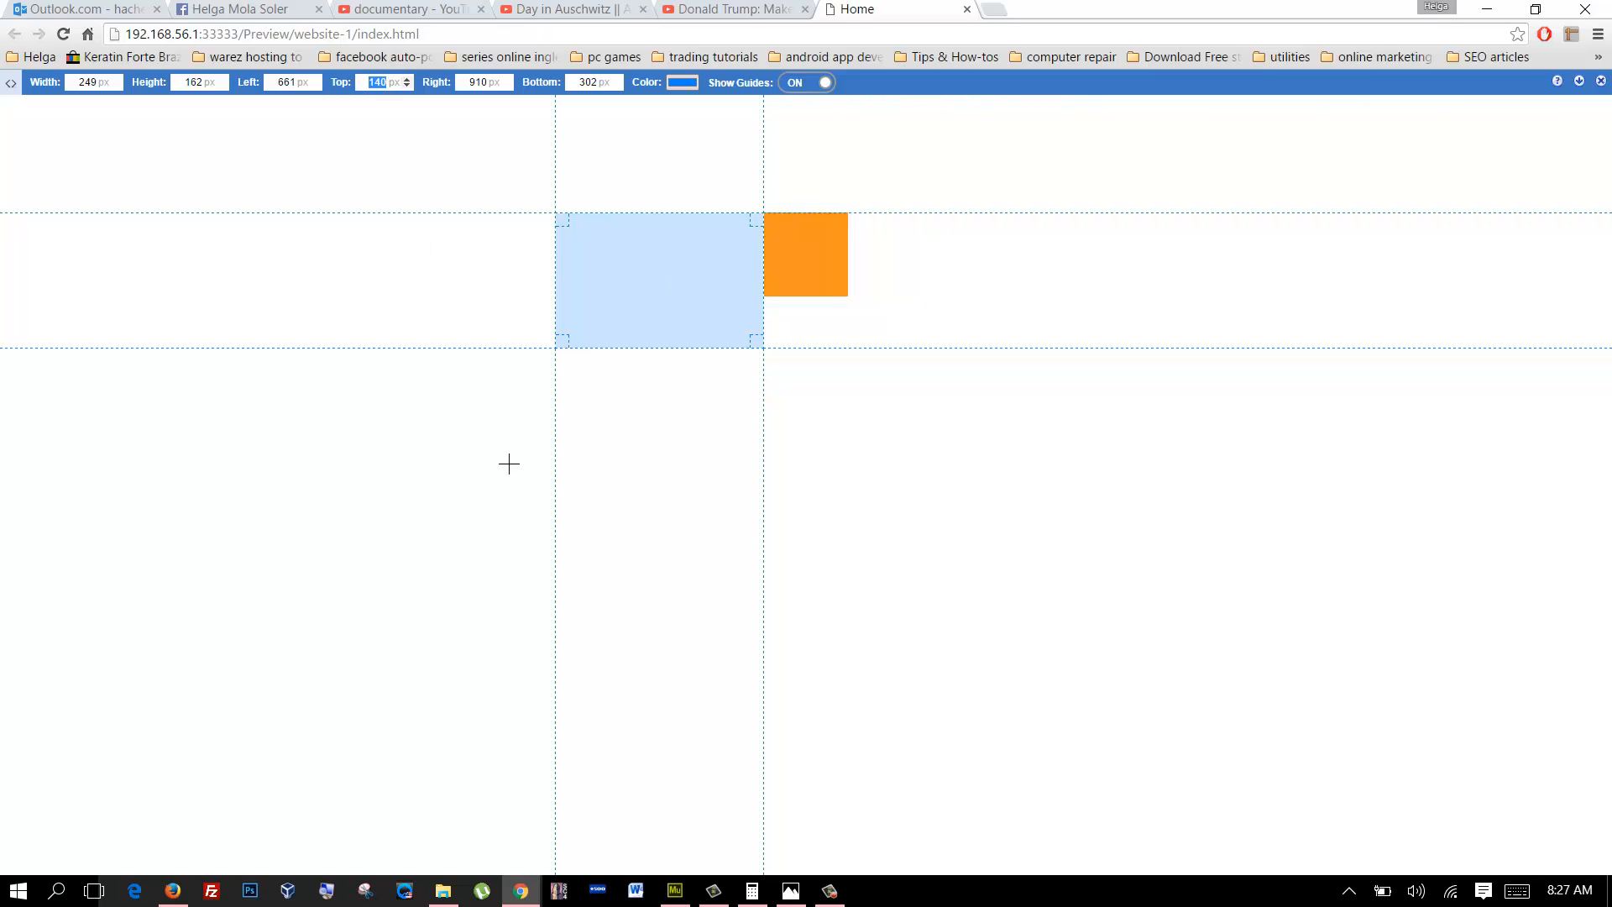
- Switch back to Adobe Muse, select the orange square, and try switching its initial horizontal motion direction between left and right
click(674, 891)
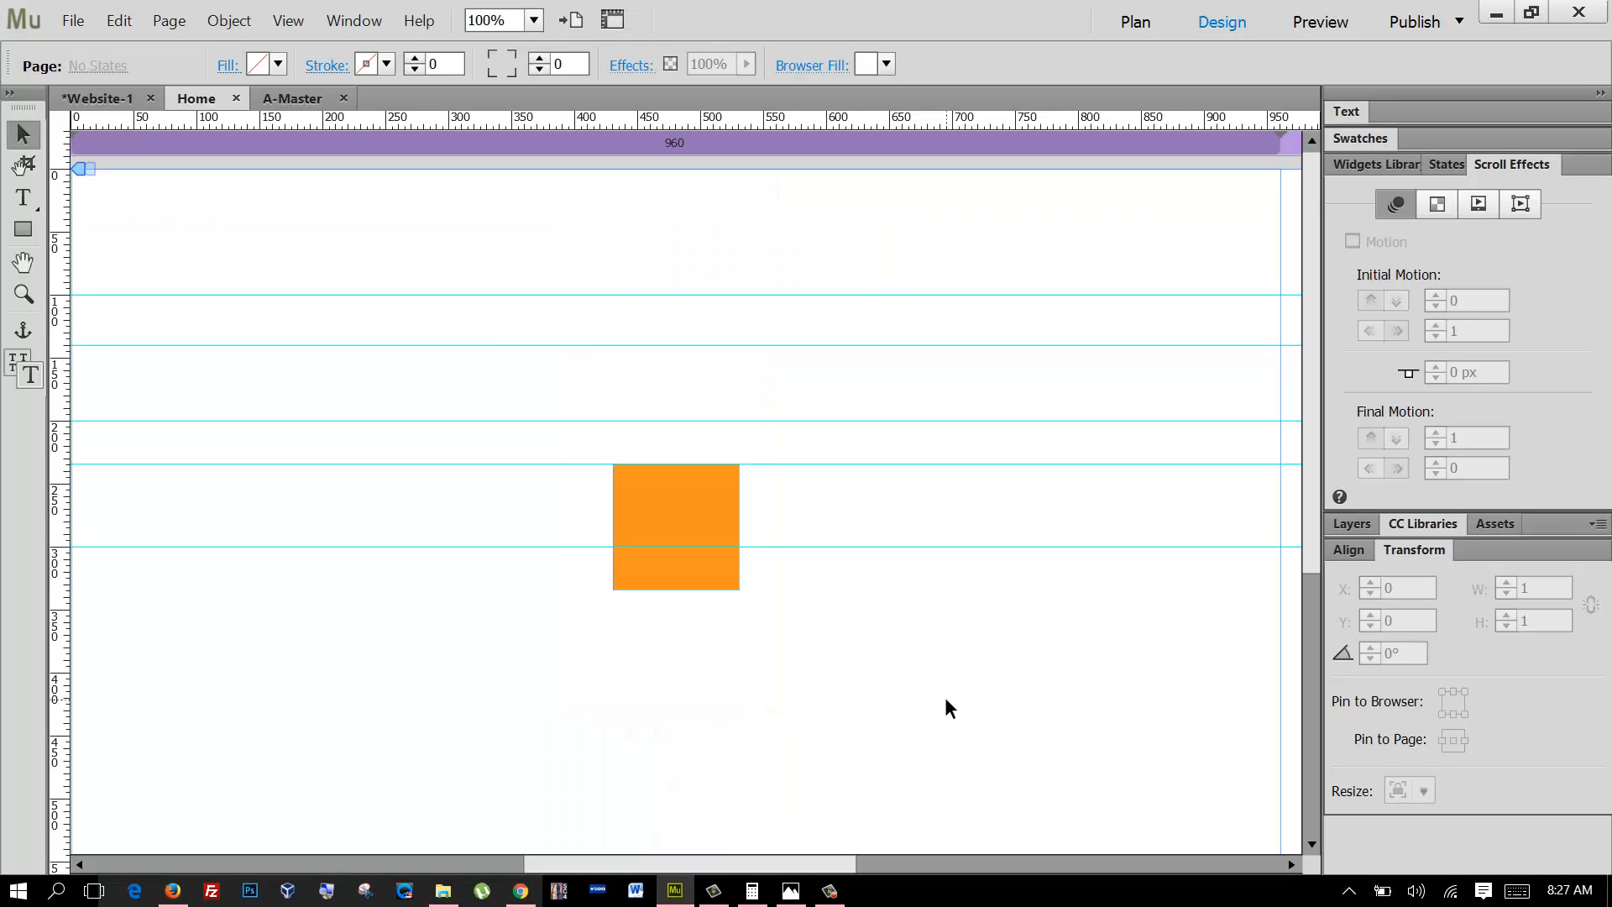
click(718, 508)
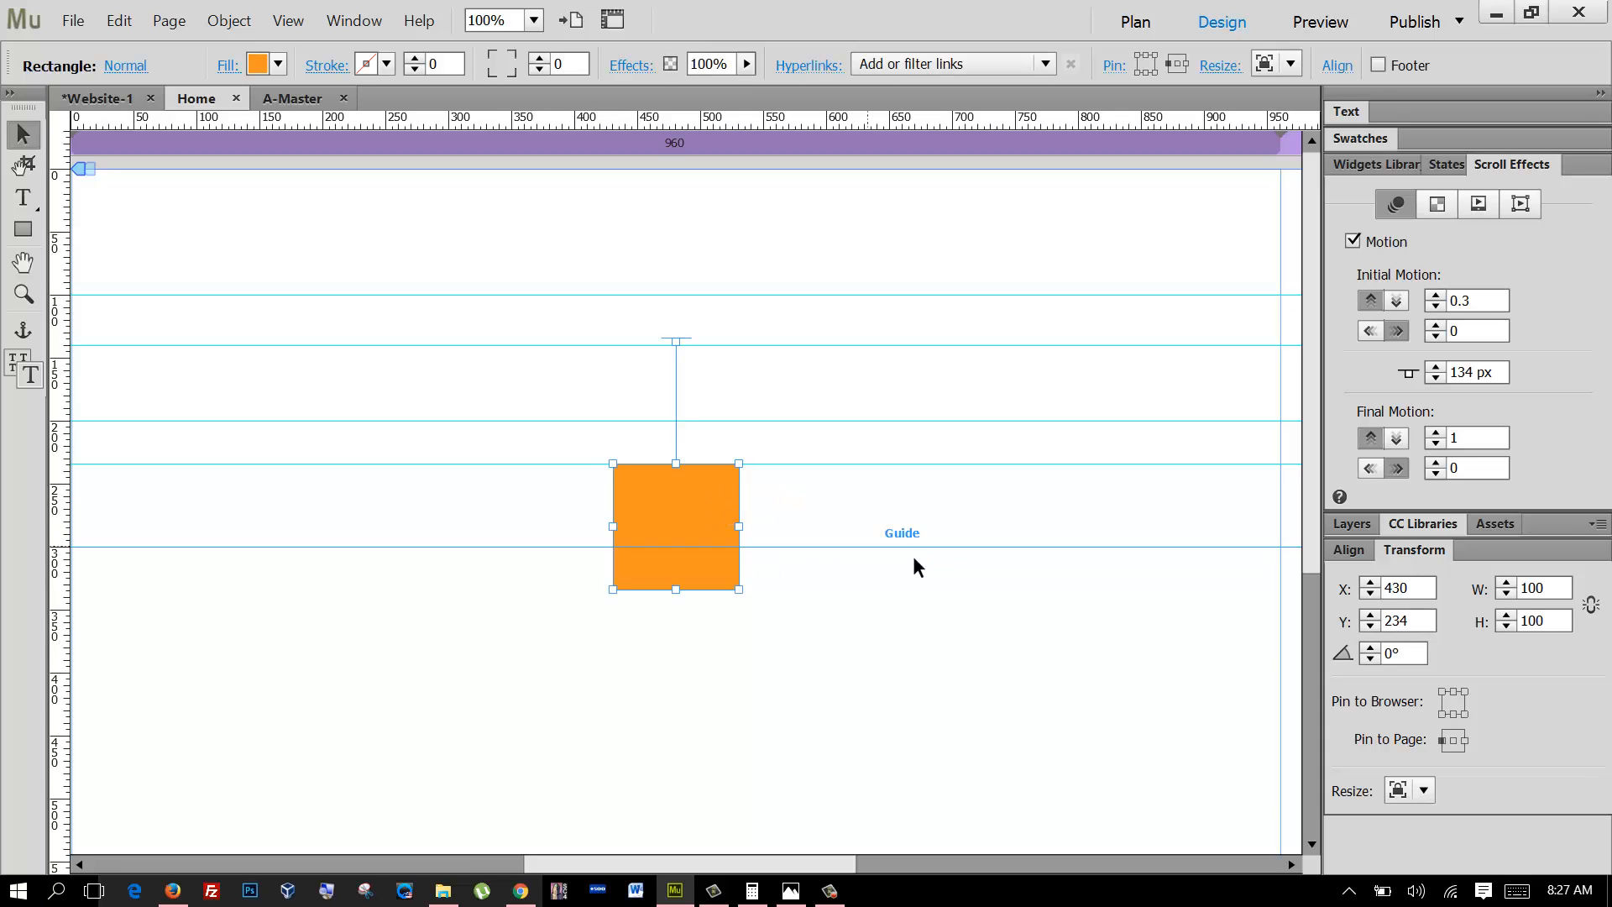
double_click(1437, 436)
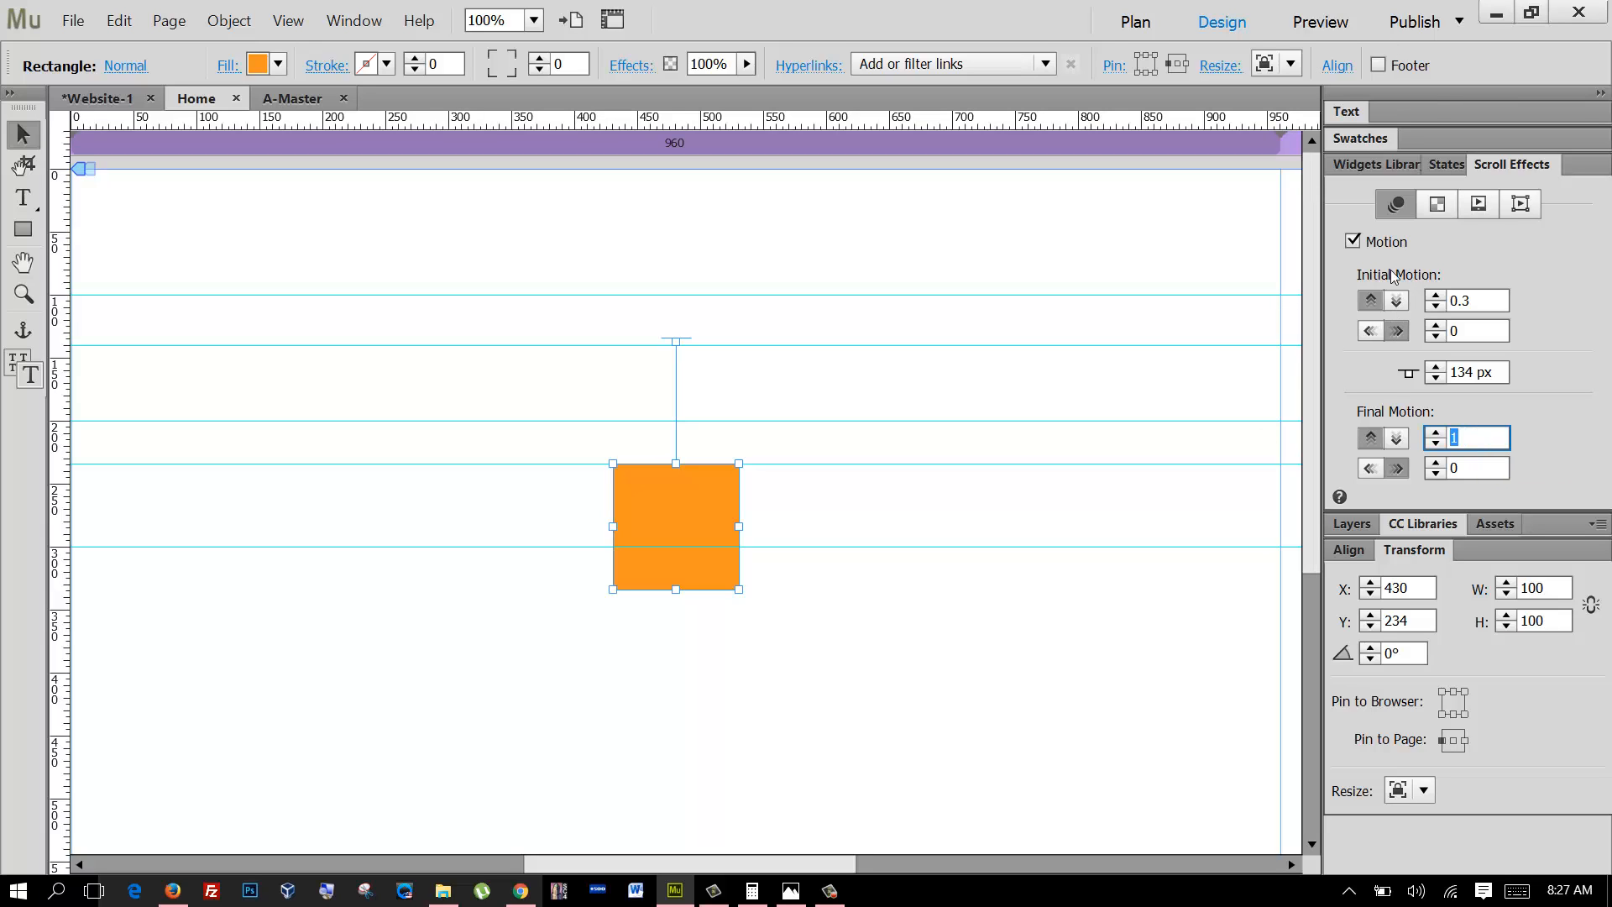
click(1397, 332)
click(1396, 332)
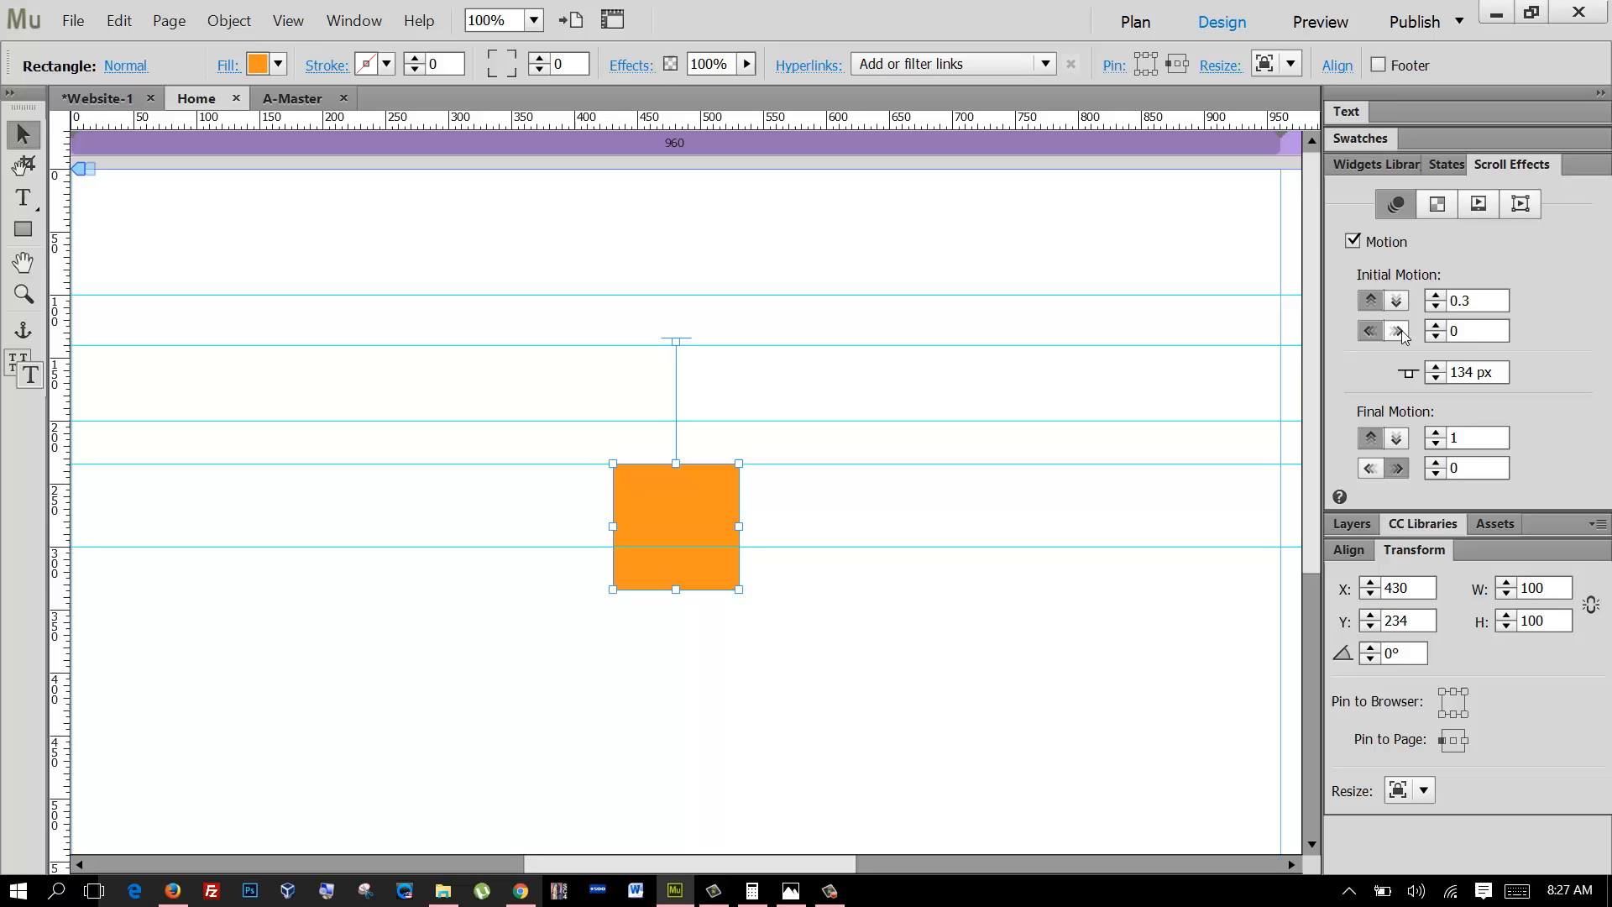
- Try an initial horizontal motion speed of 1, then reset it to 0 with the direction set to left
click(1477, 331)
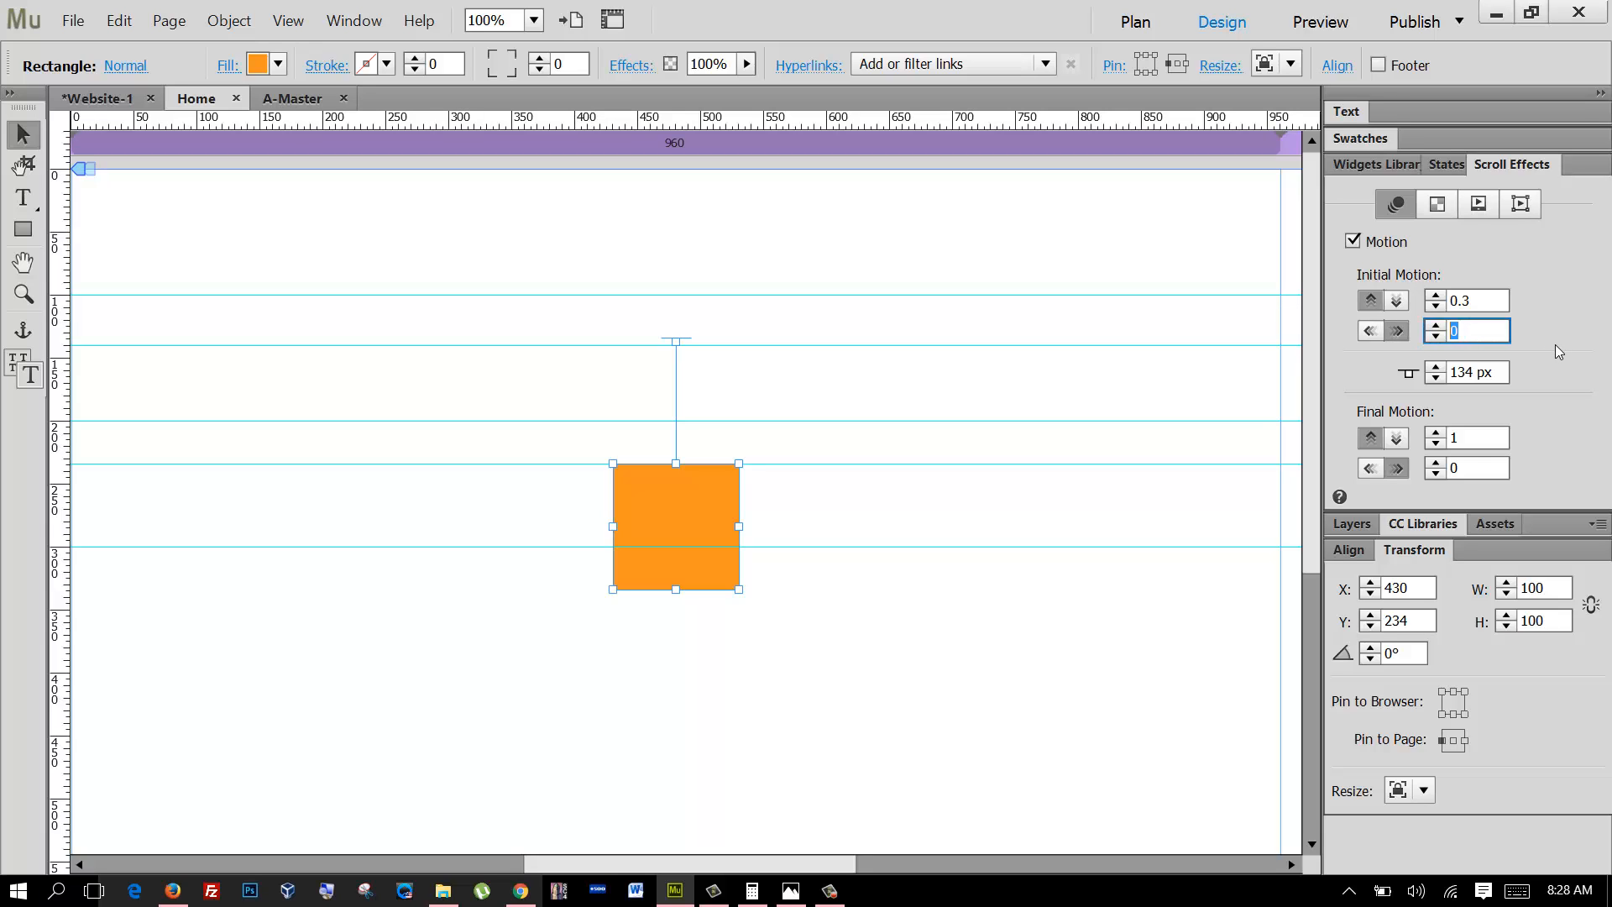
text(1)
drag(1478, 330, 1424, 344)
text(0)
click(1377, 332)
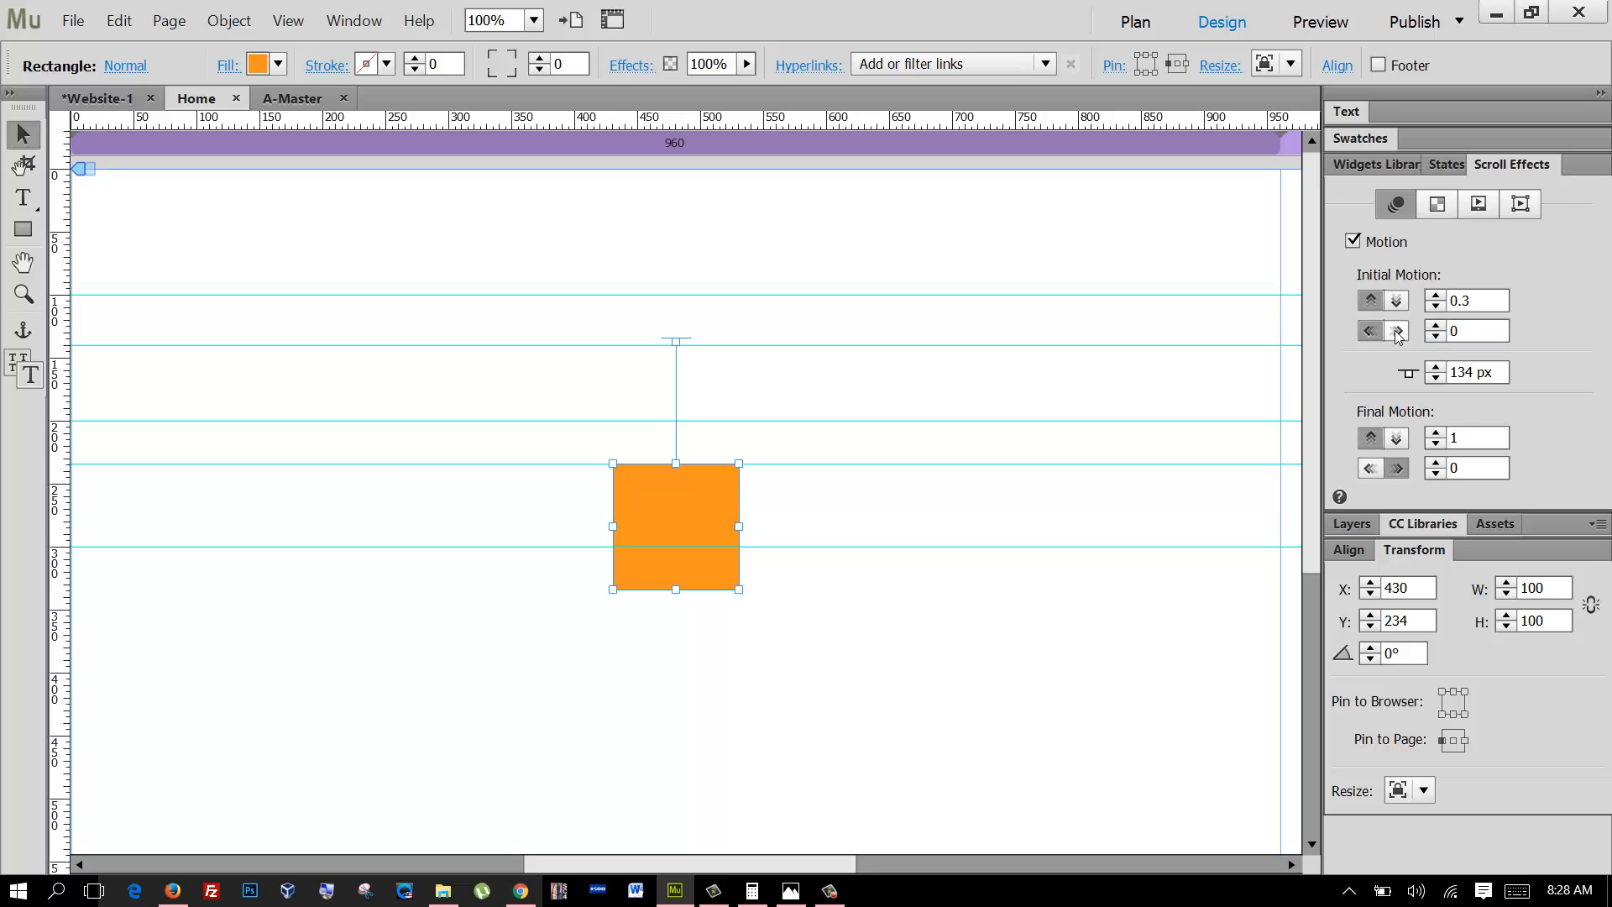